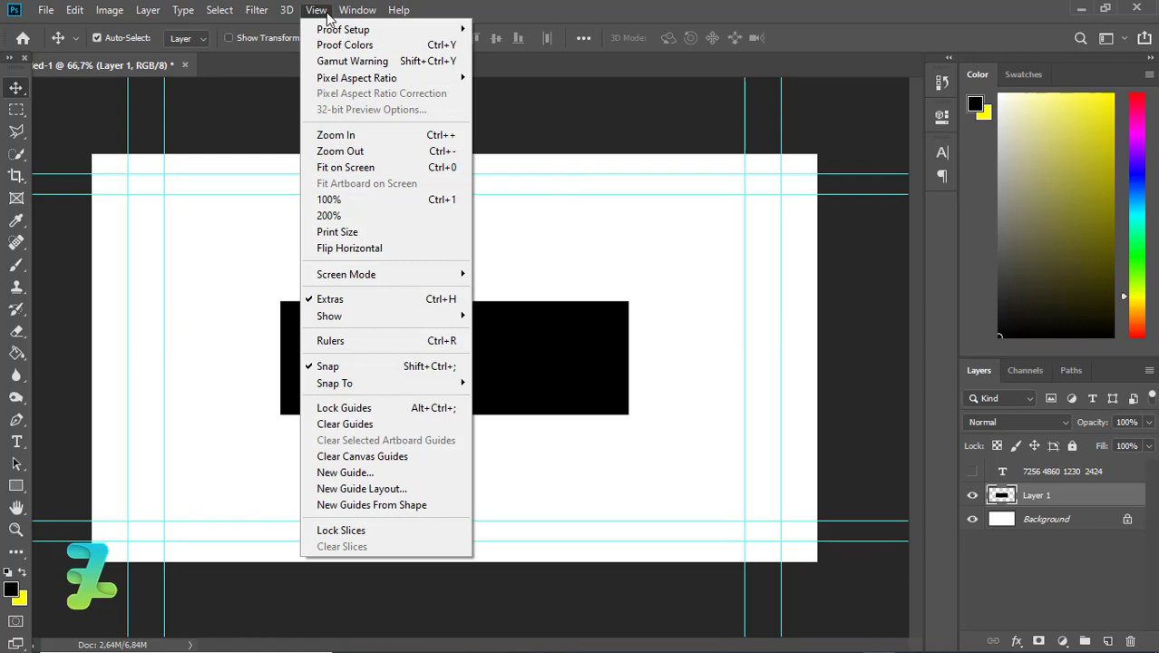
Apply Add Noise to the black rectangle on Layer 1 with amount 400%, Uniform distribution and Monochromatic on.
mouse_move(257, 11)
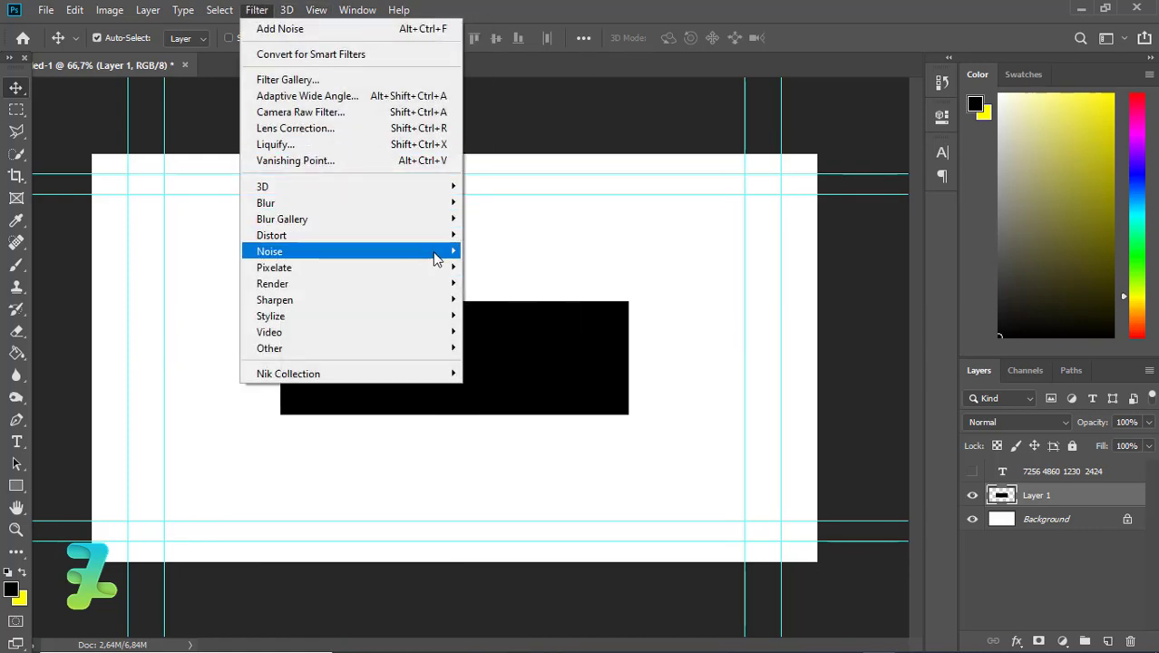
mouse_move(453, 254)
left_click(489, 251)
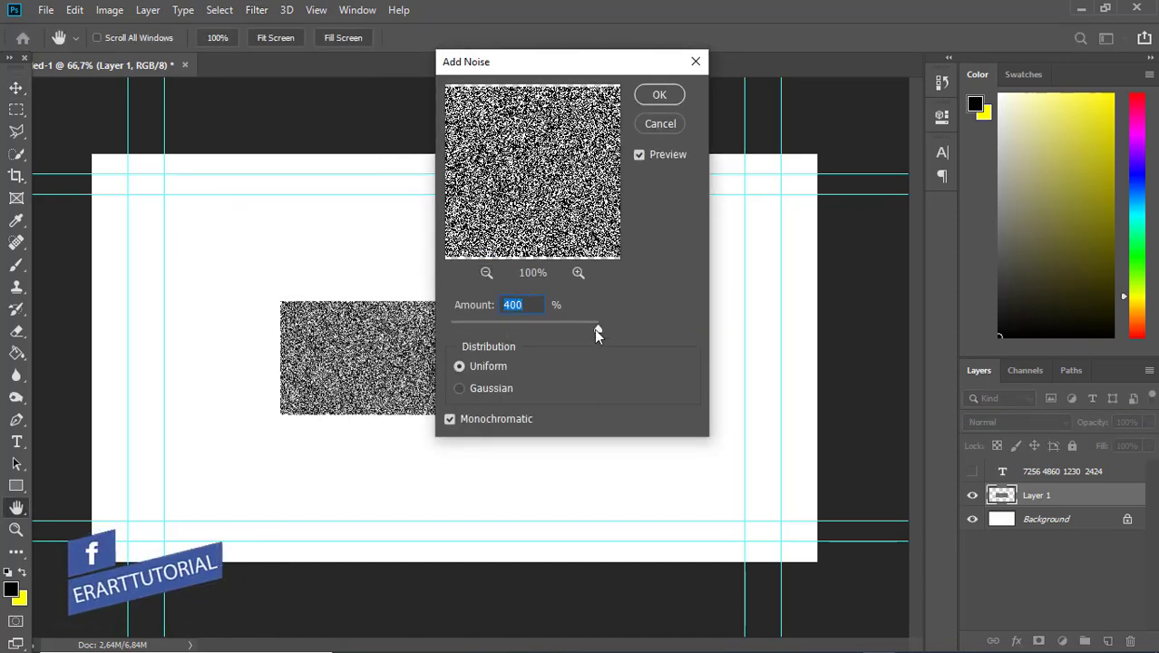
left_click(448, 419)
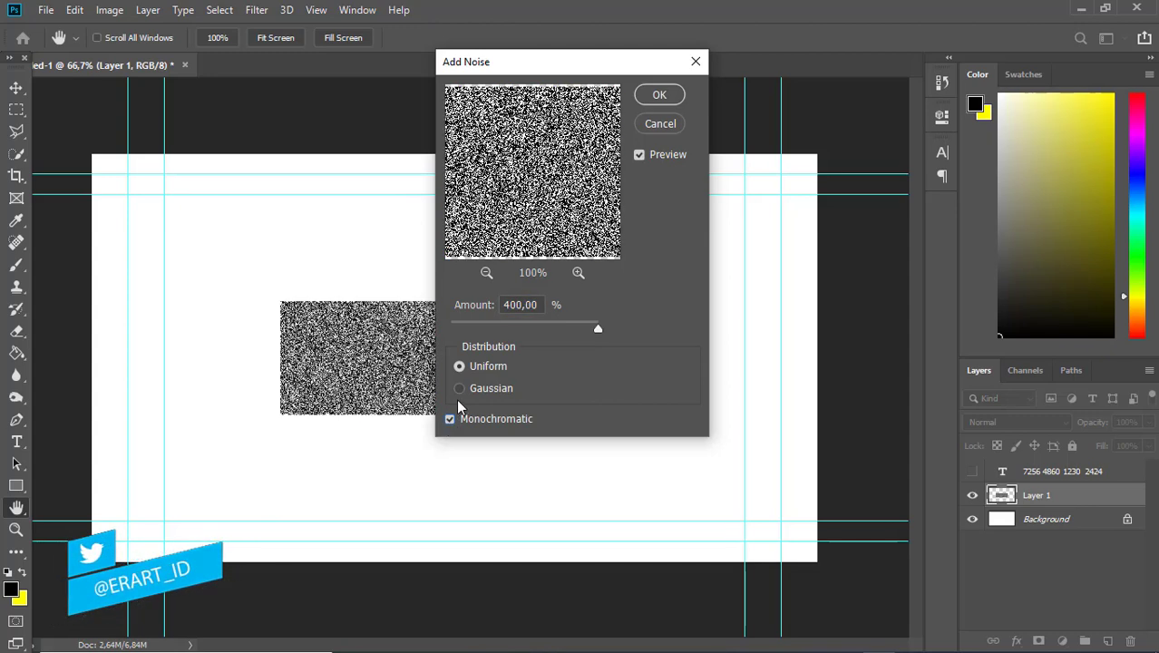
left_click(460, 388)
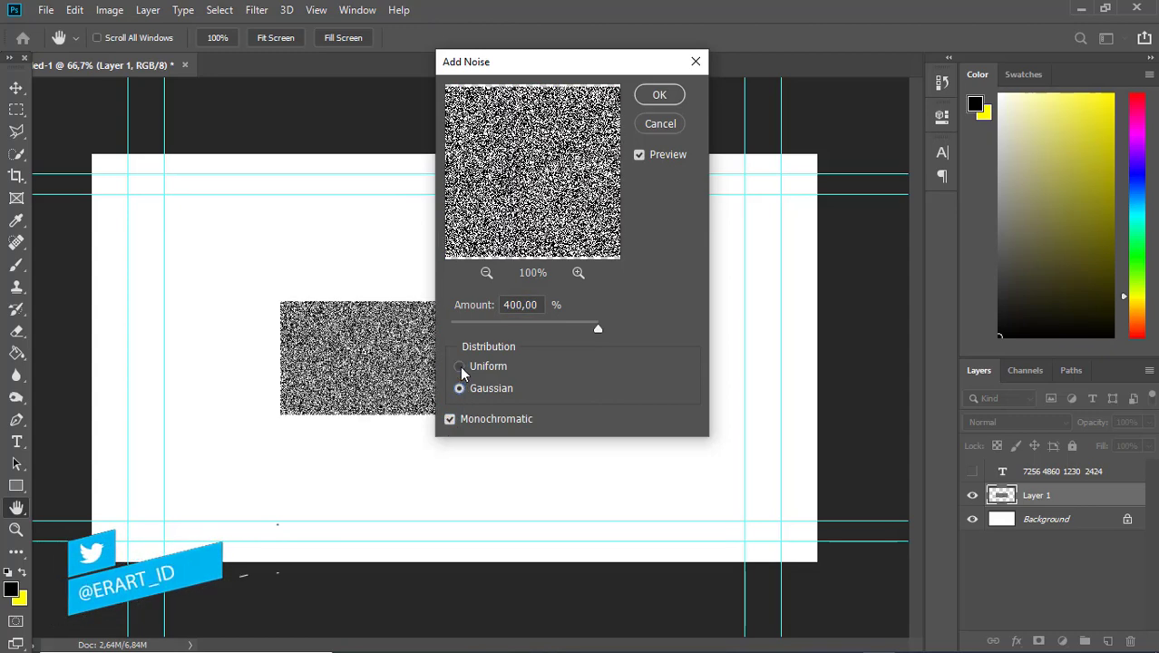
left_click(460, 365)
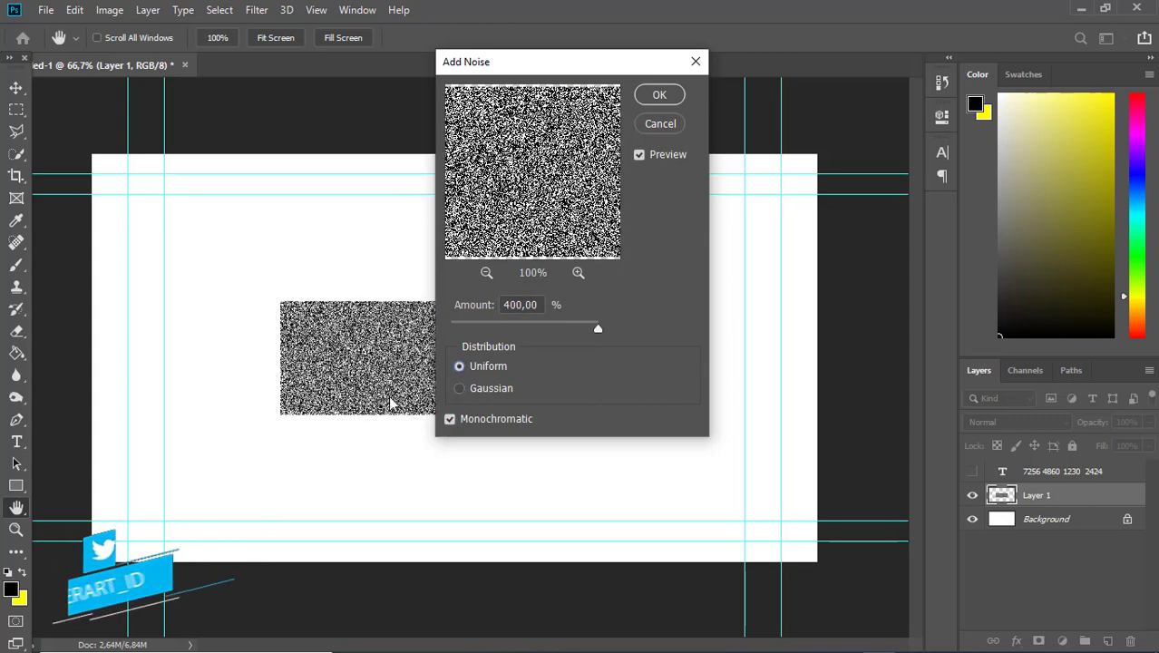
left_click(656, 94)
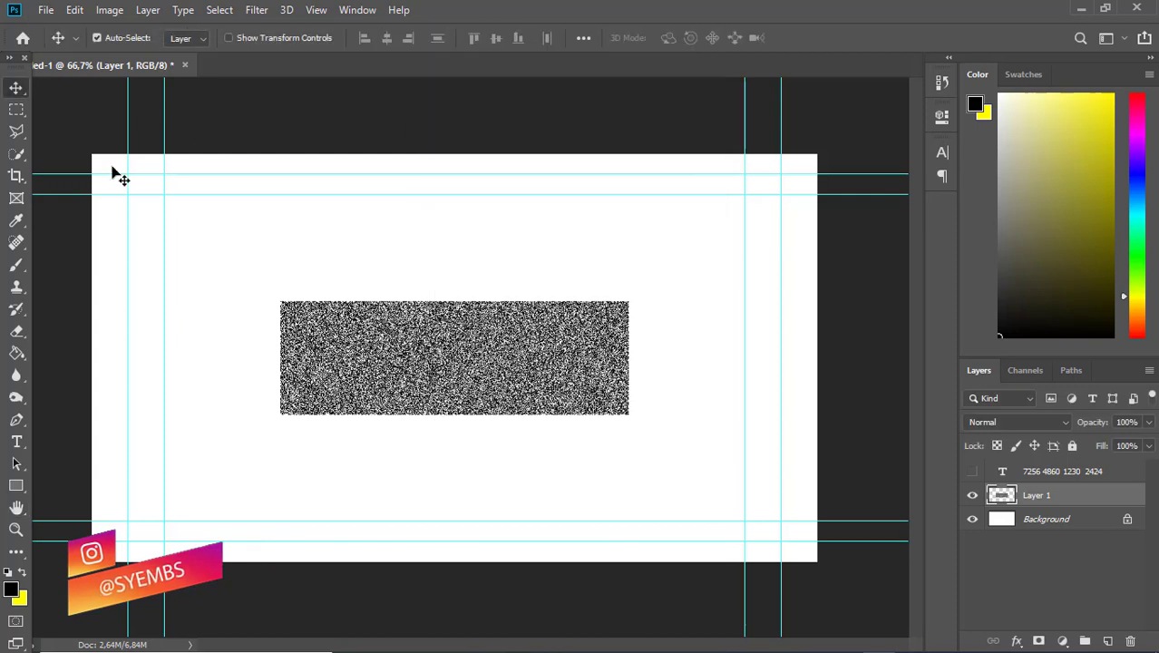
Select a single pixel row across the vertical middle of the noise rectangle with the Single Row Marquee.
left_click(16, 109)
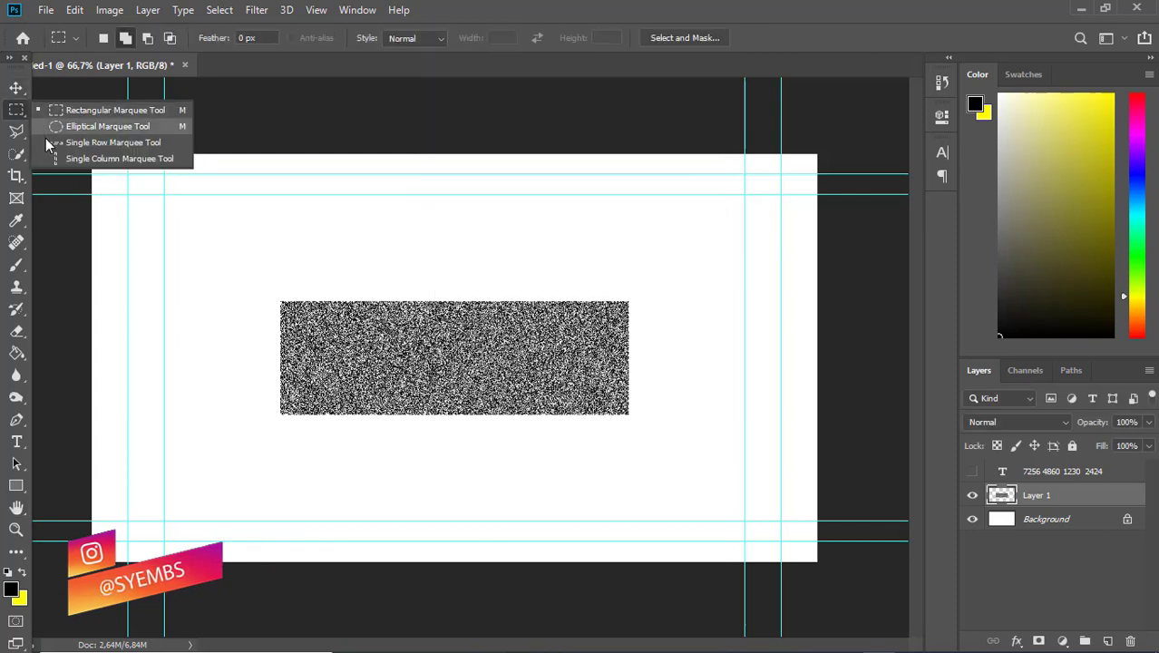
left_click(46, 142)
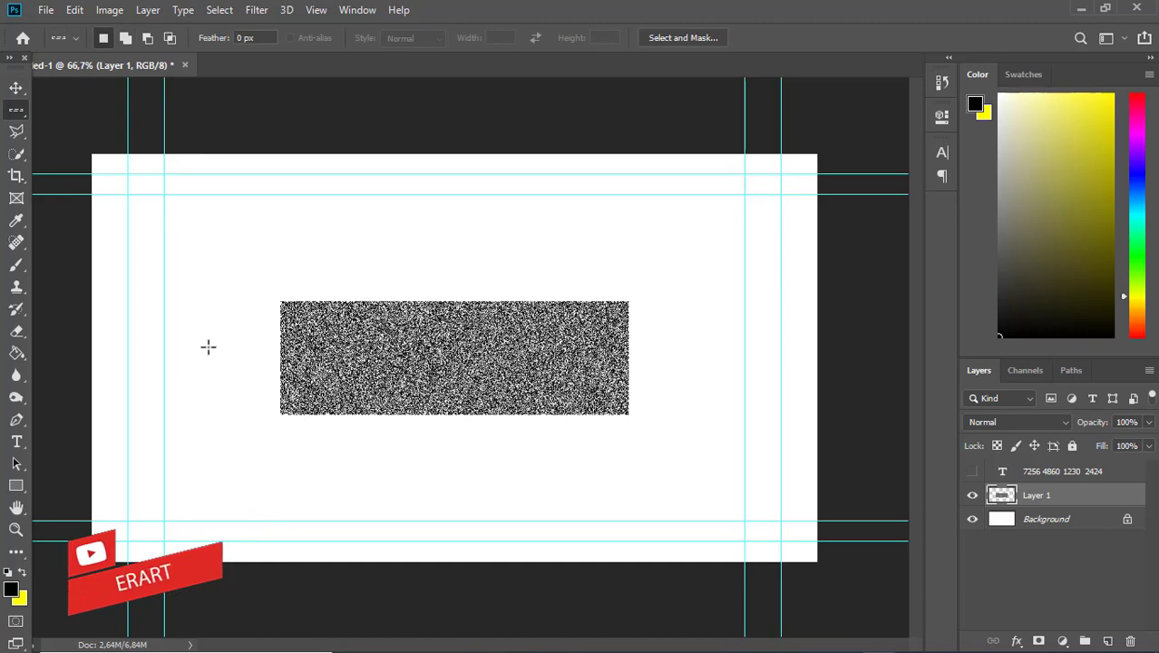
left_click_drag(208, 346, 423, 357)
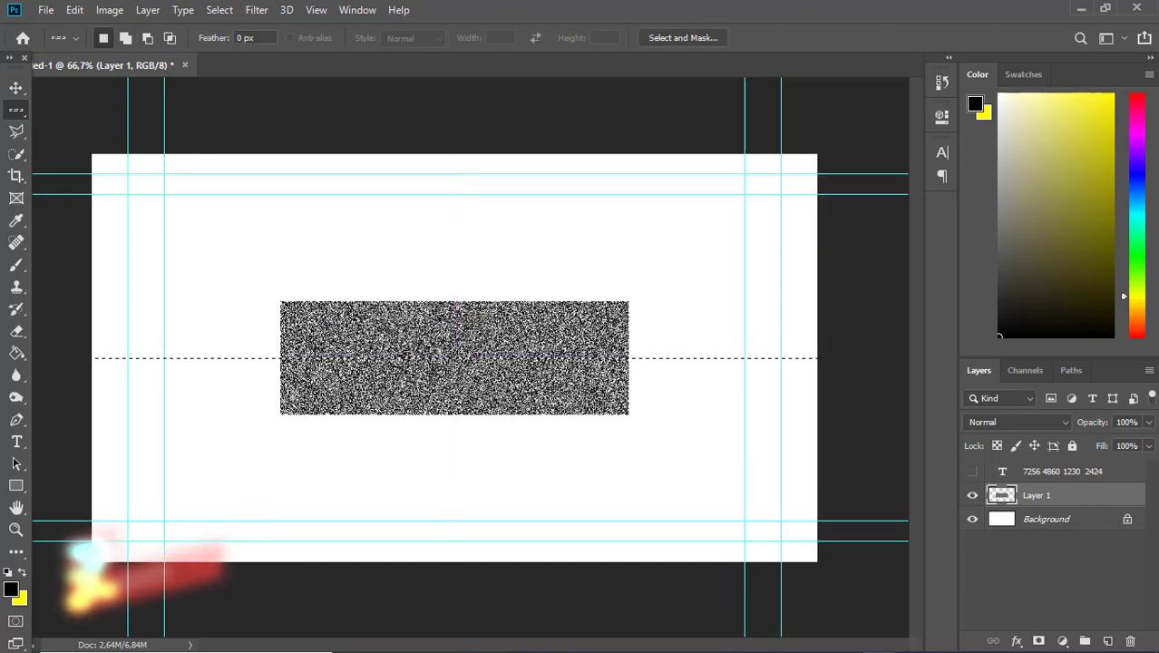
Stretch the selected pixel row up and down to cover the full noise rectangle, scaling its height to 20100%.
key("ctrl+t")
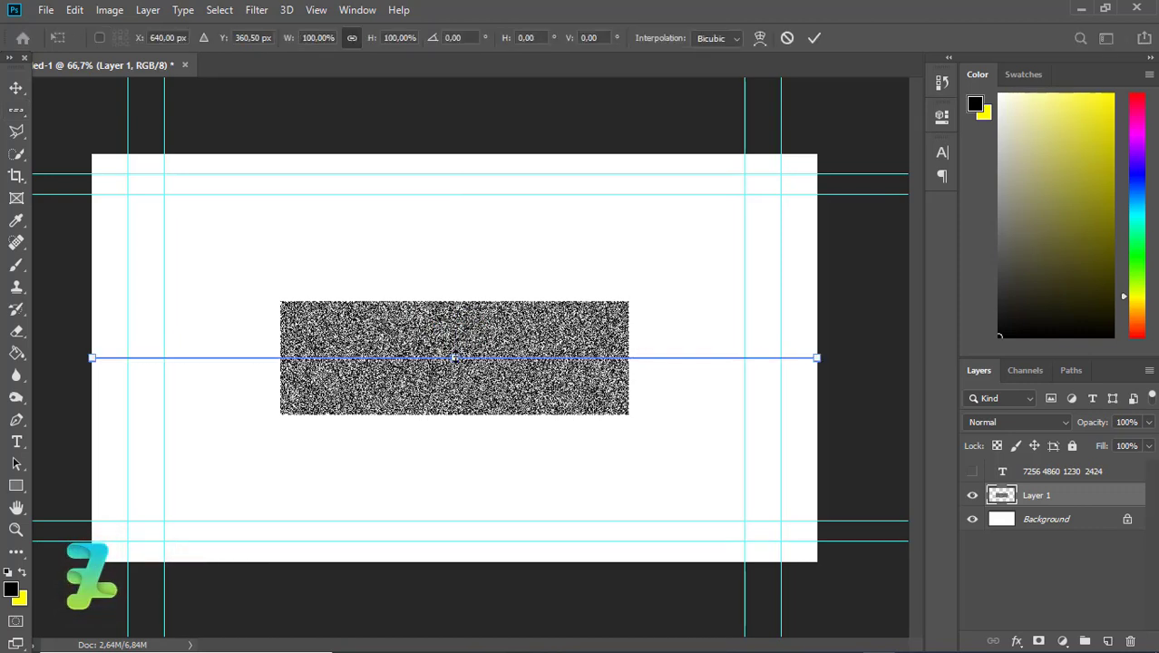
left_click_drag(454, 357, 454, 342)
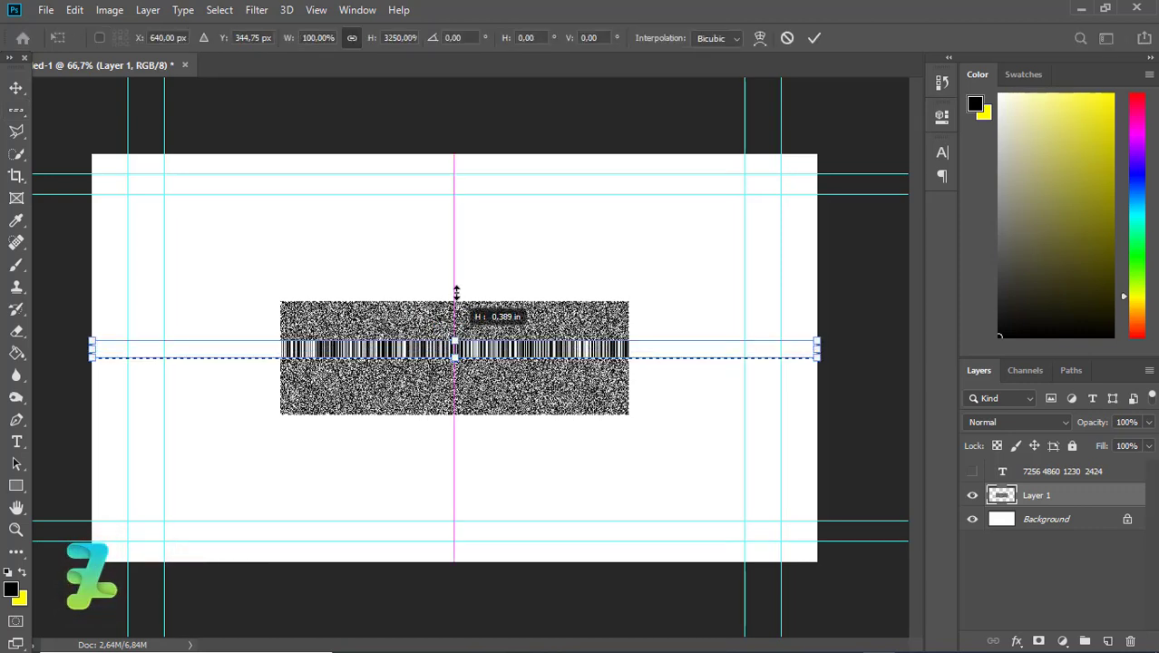
left_click_drag(456, 291, 456, 302)
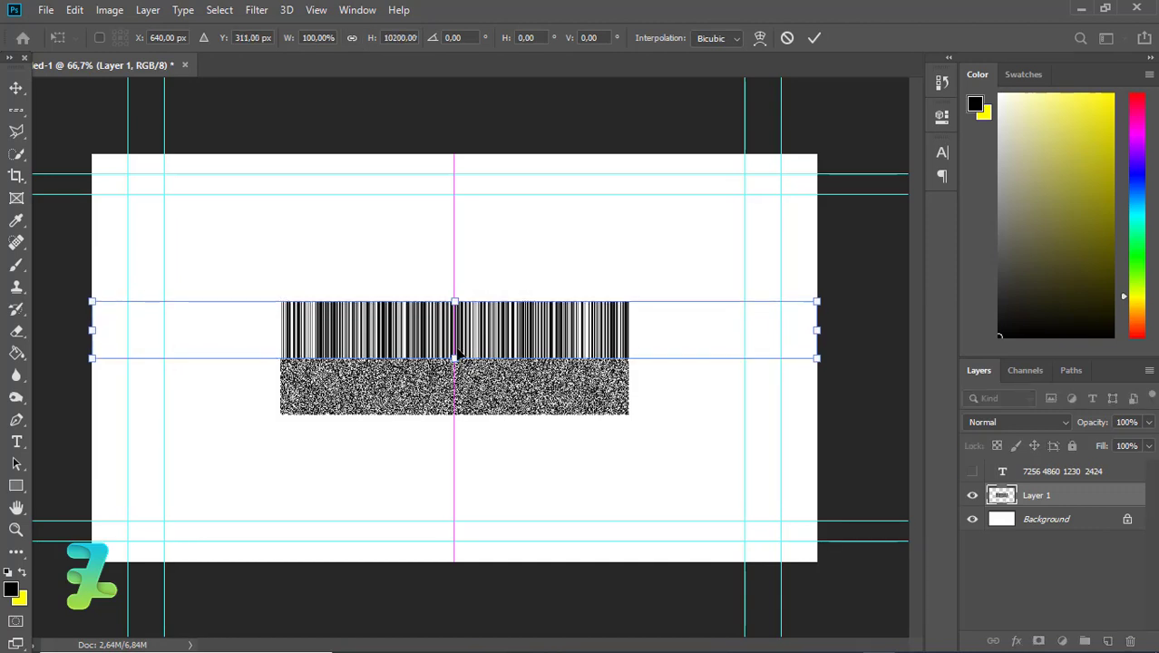
left_click_drag(456, 356, 468, 414)
left_click(12, 87)
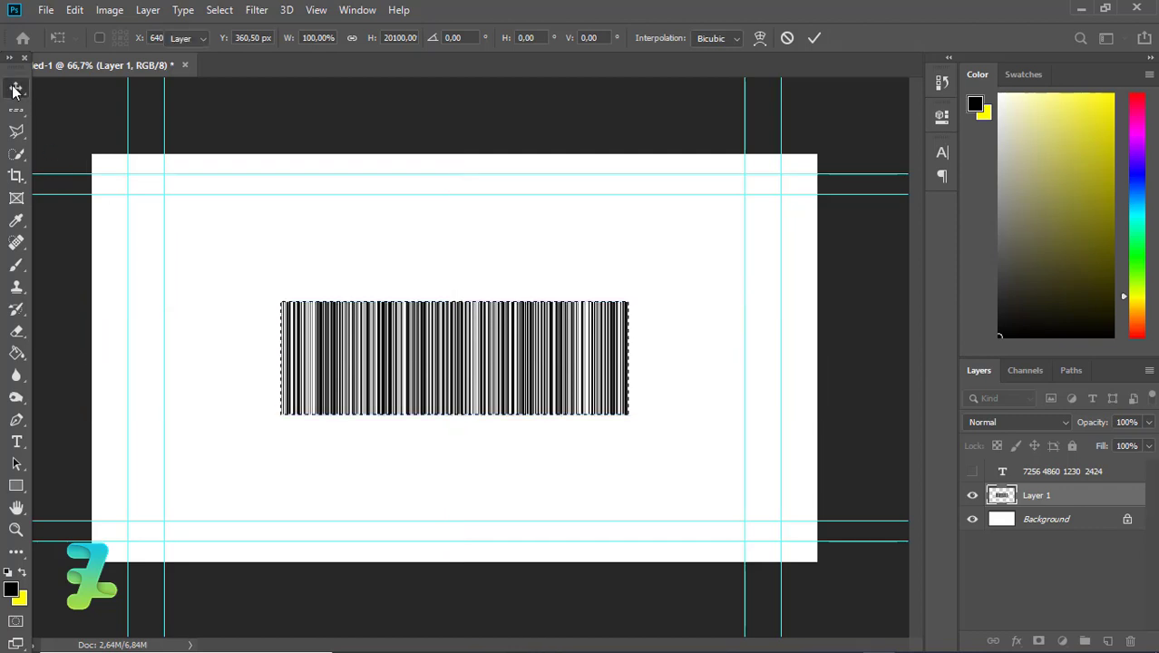
Center the barcode bars horizontally and vertically on the whole canvas and clear the selection.
key("ctrl")
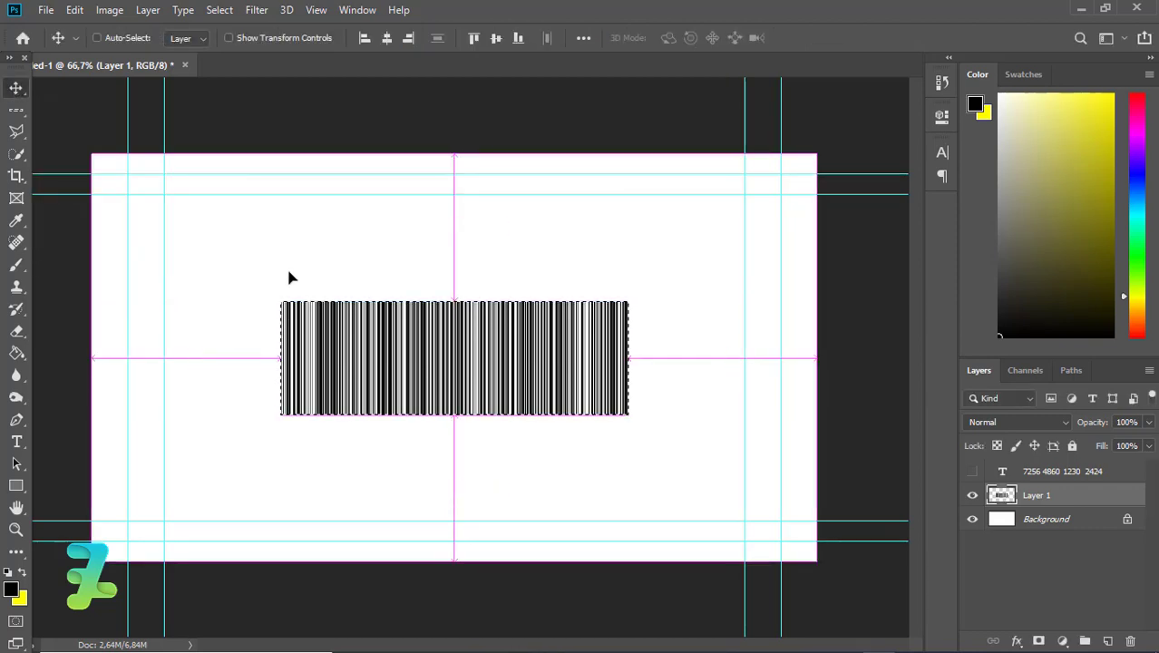
key("ctrl+a")
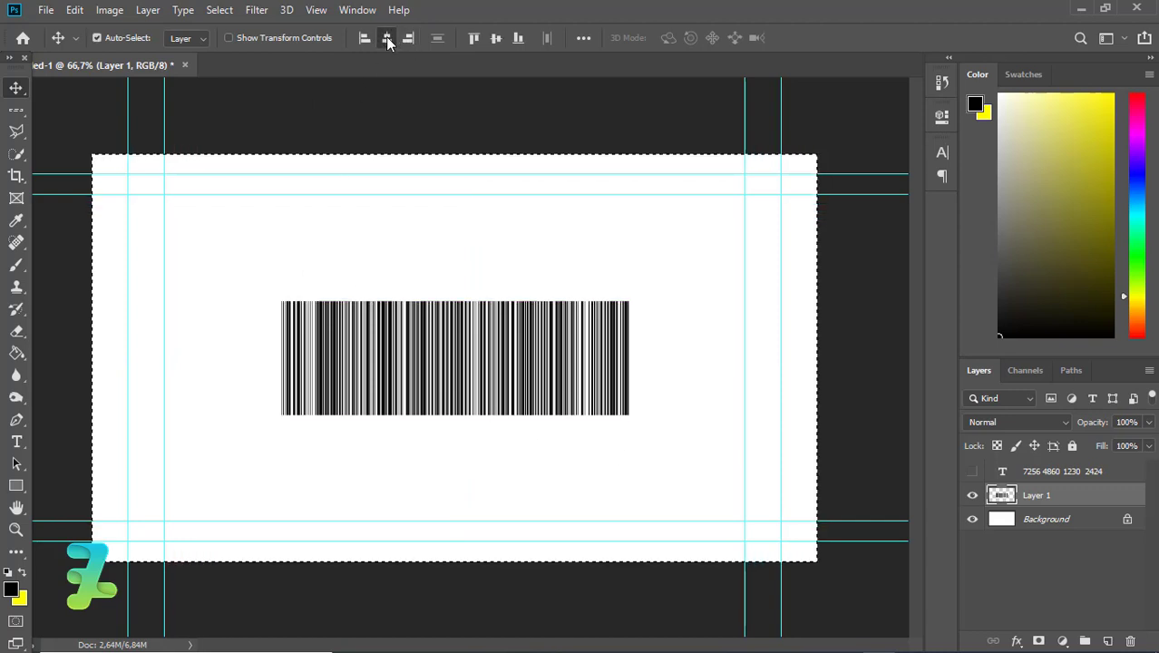
left_click(387, 40)
left_click(496, 42)
key("ctrl")
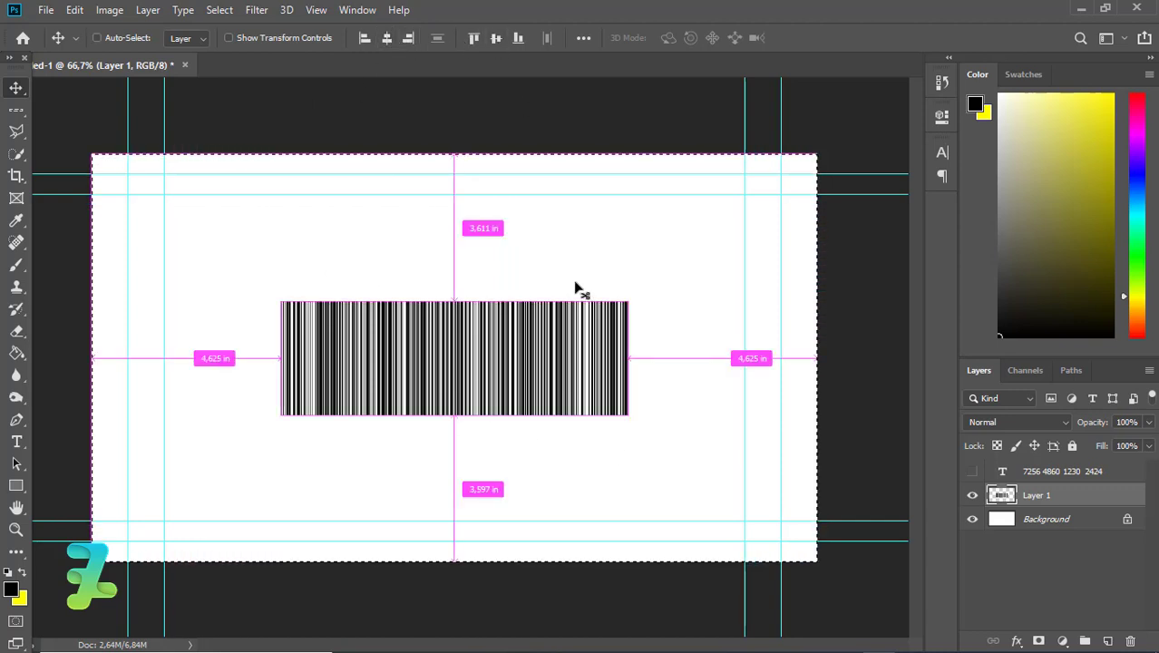
key("ctrl+d")
Hide a rectangular strip along the barcode's lower edge with an inverted layer mask, keeping the outermost bars on both sides full length.
key("ctrl+plus")
key("ctrl+plus")
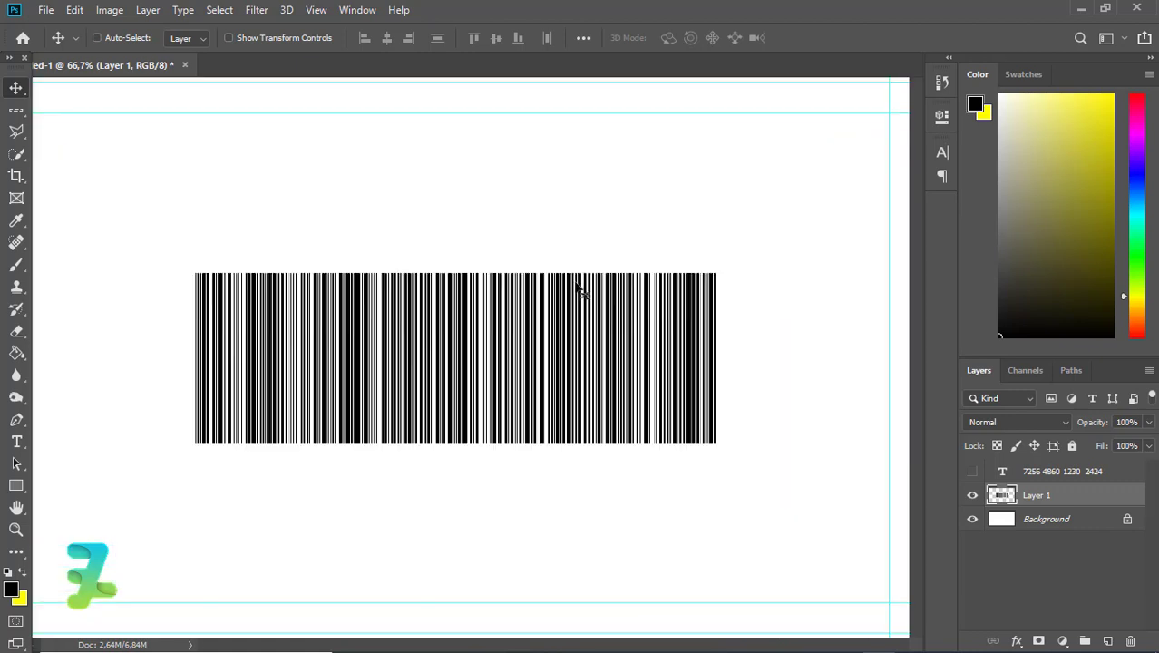
key("ctrl+minus")
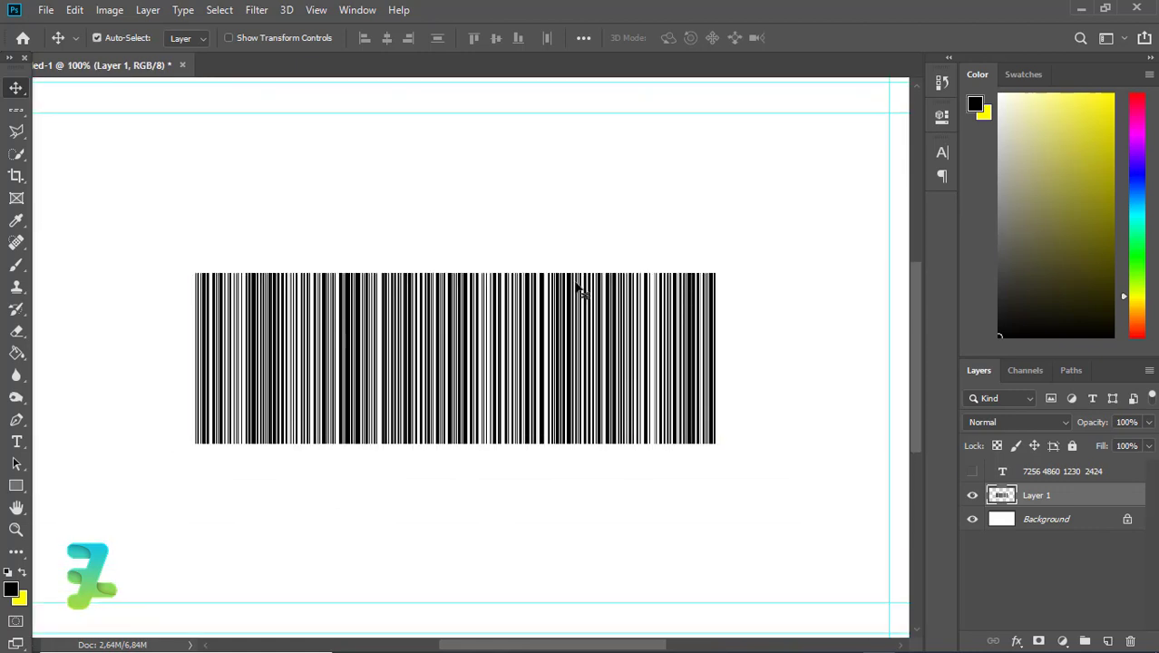
left_click_drag(17, 116, 46, 114)
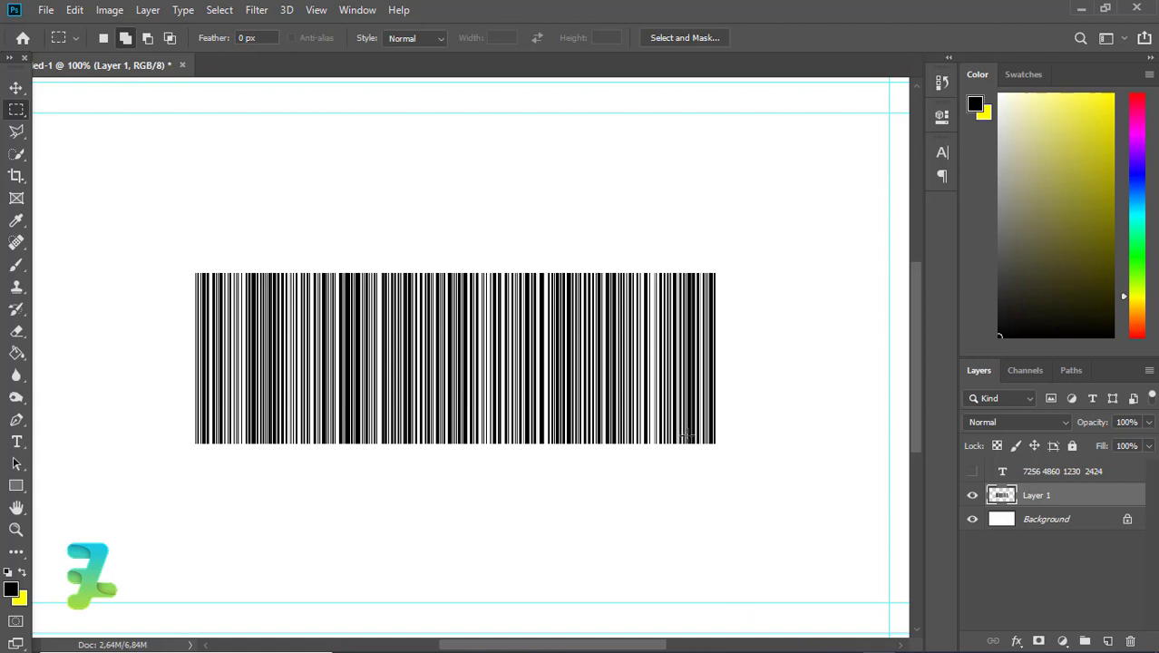
left_click_drag(703, 449, 209, 426)
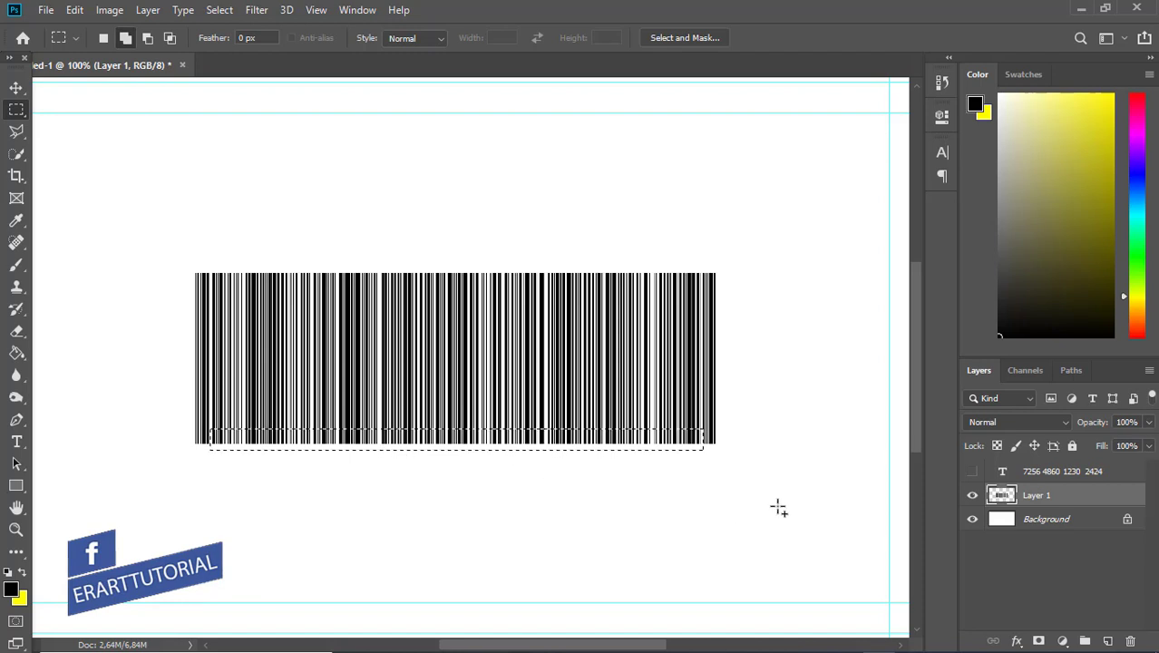
left_click(695, 455)
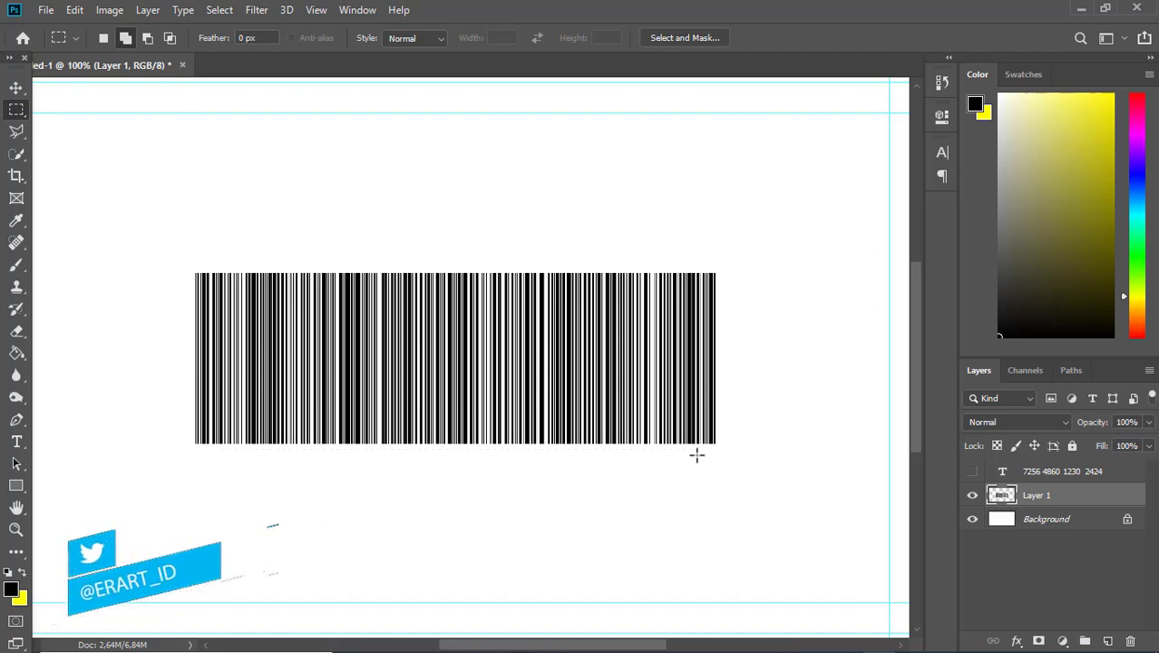
left_click_drag(699, 450, 210, 410)
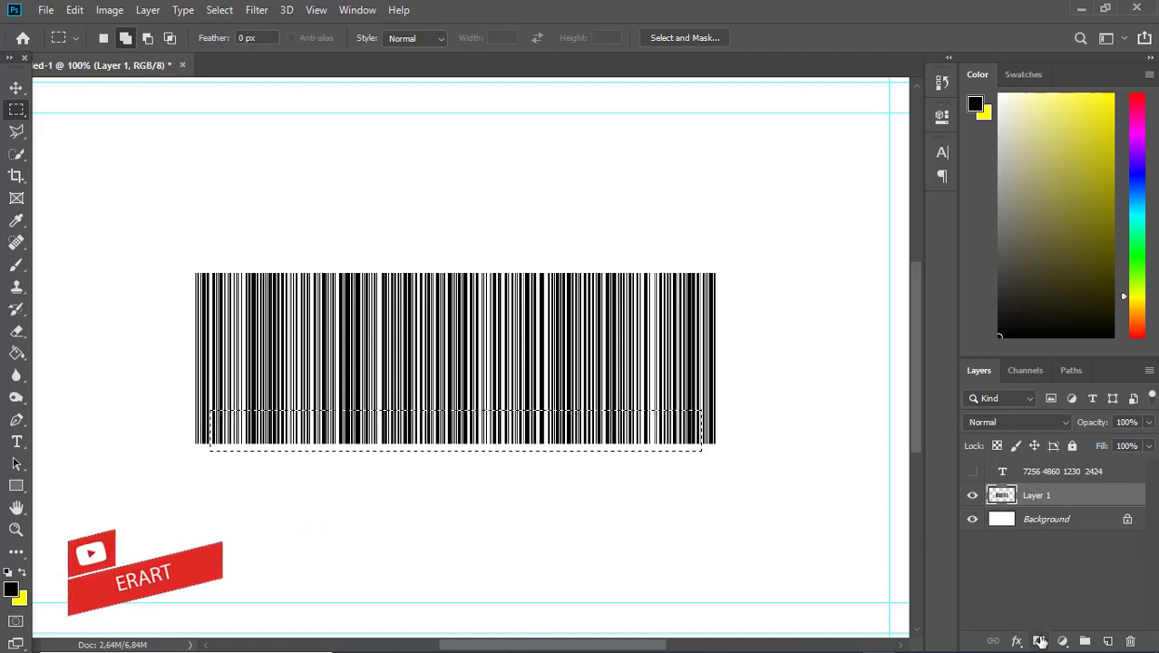
left_click(1039, 641)
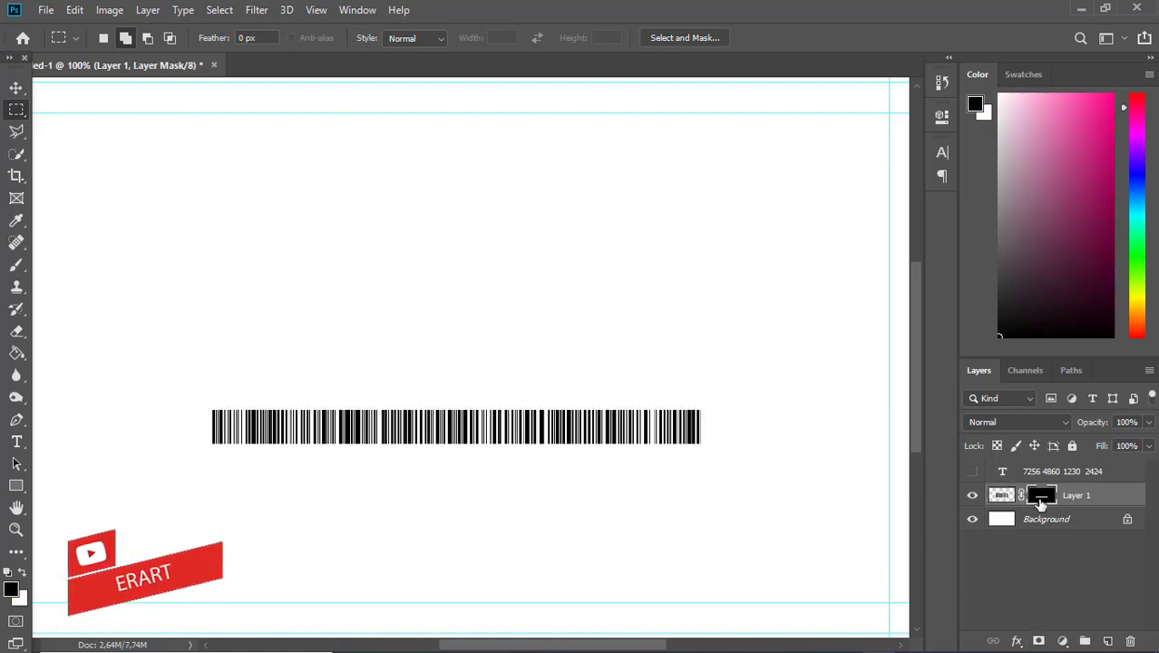
key("ctrl+i")
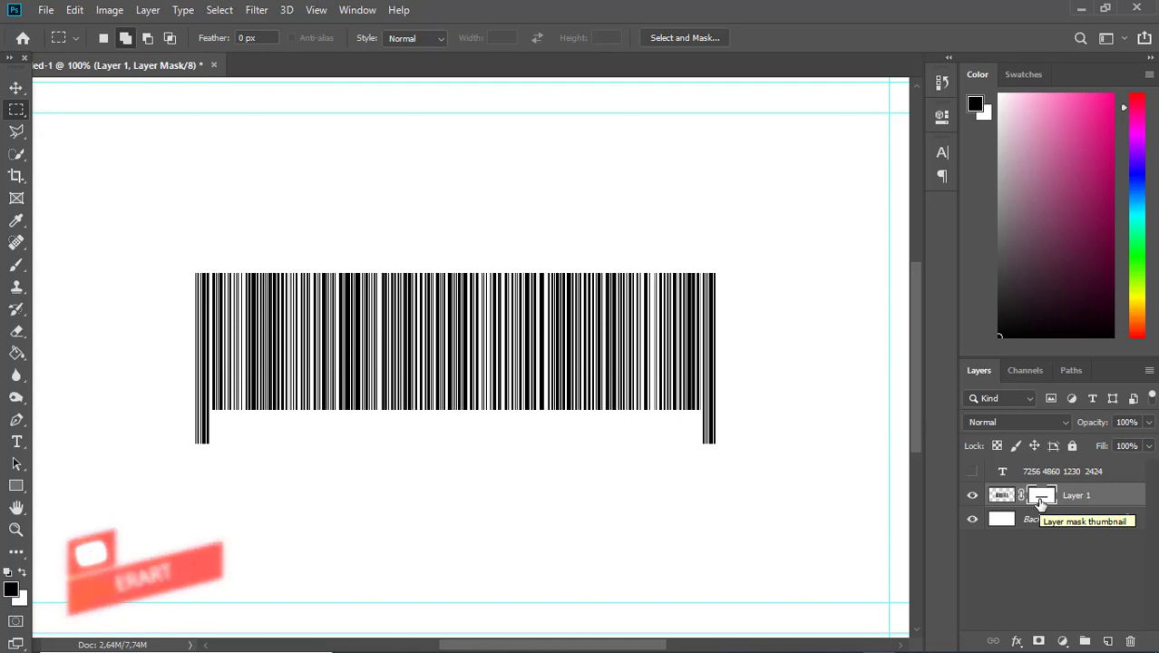
Show the hidden number text layer and move the text down into the gap beneath the shortened bars.
left_click(972, 471)
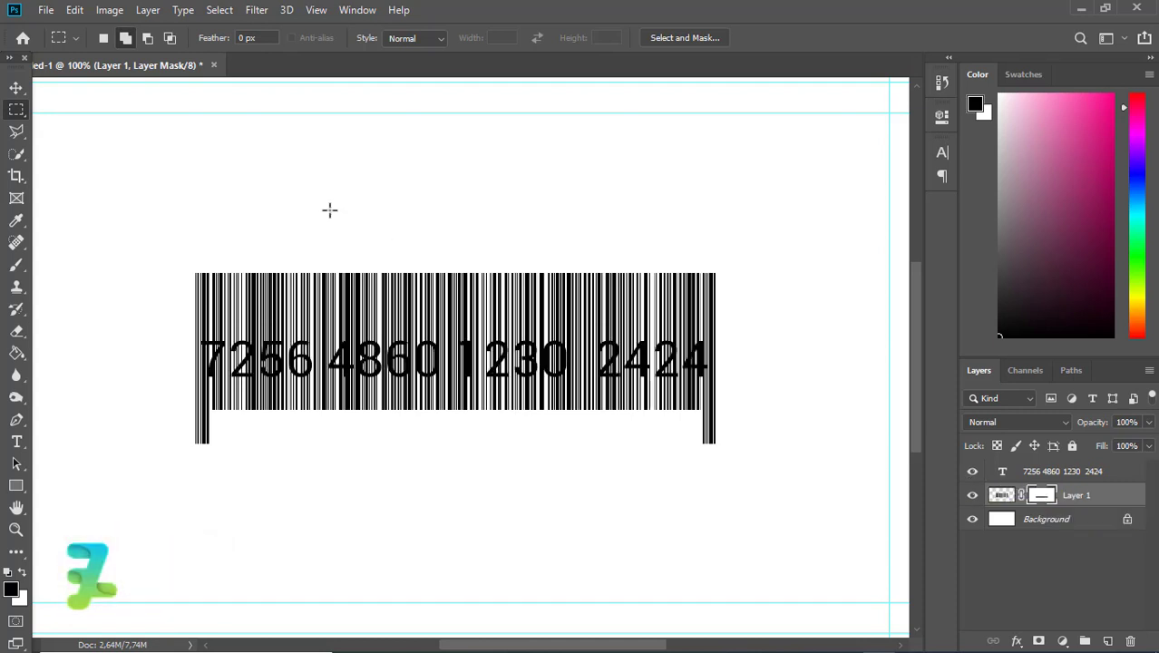
left_click(15, 87)
left_click_drag(395, 291, 565, 433)
key("ctrl+z")
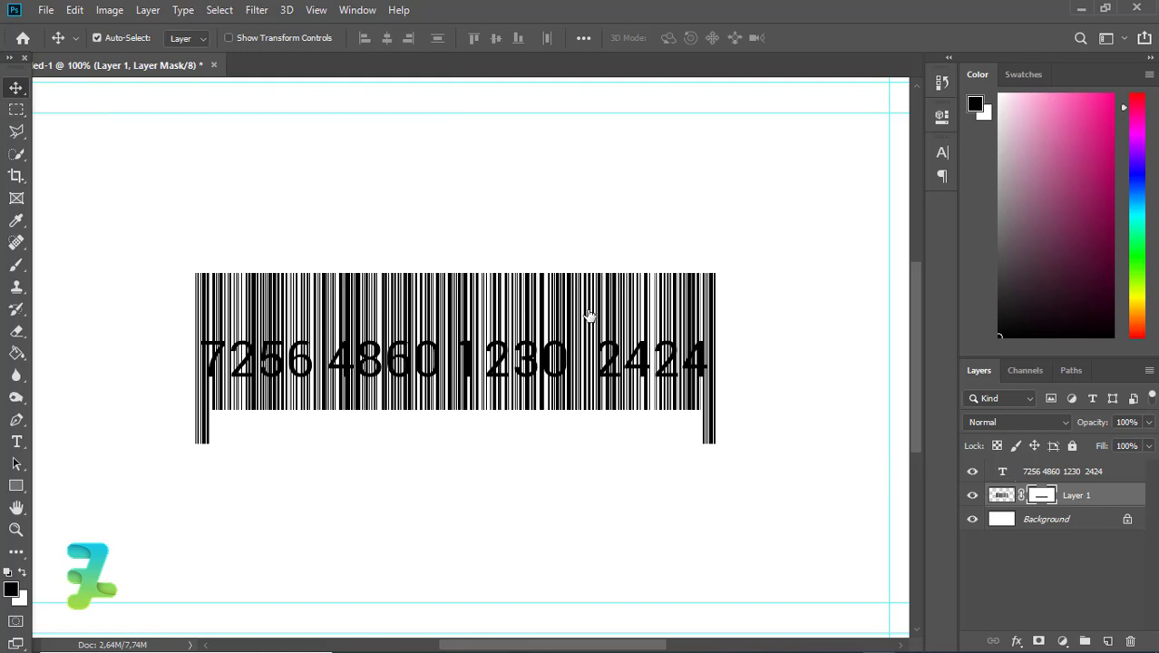
left_click_drag(625, 359, 616, 423)
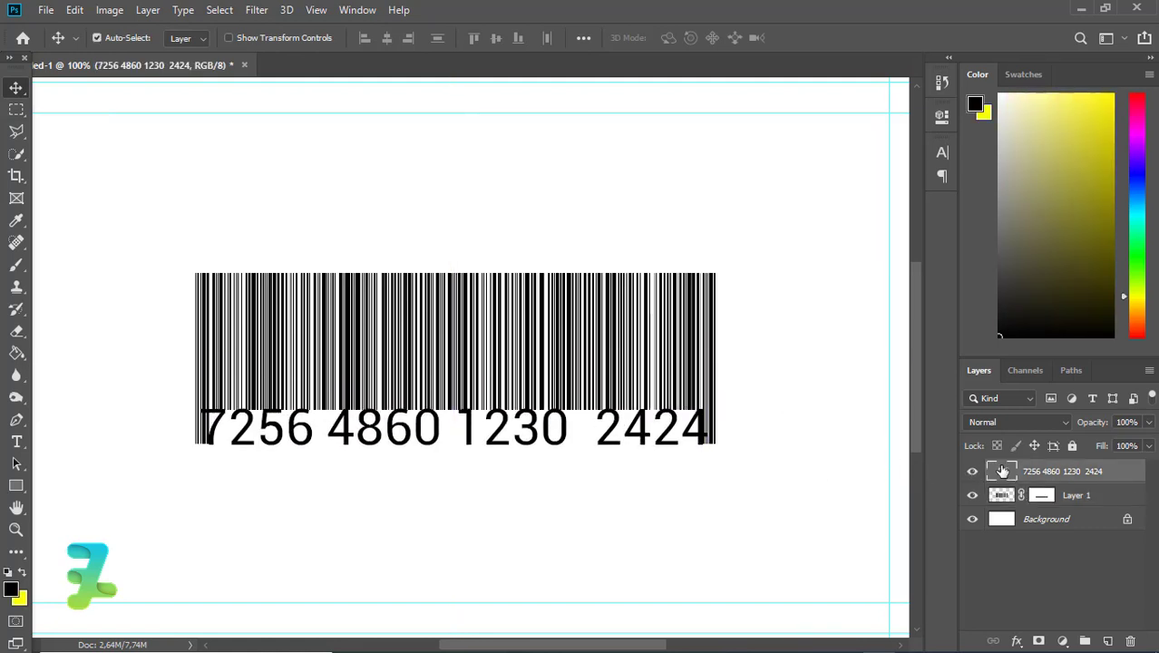
Set the number text's font size to 48 pt and center it horizontally on the canvas.
key("ctrl+a")
left_click(466, 41)
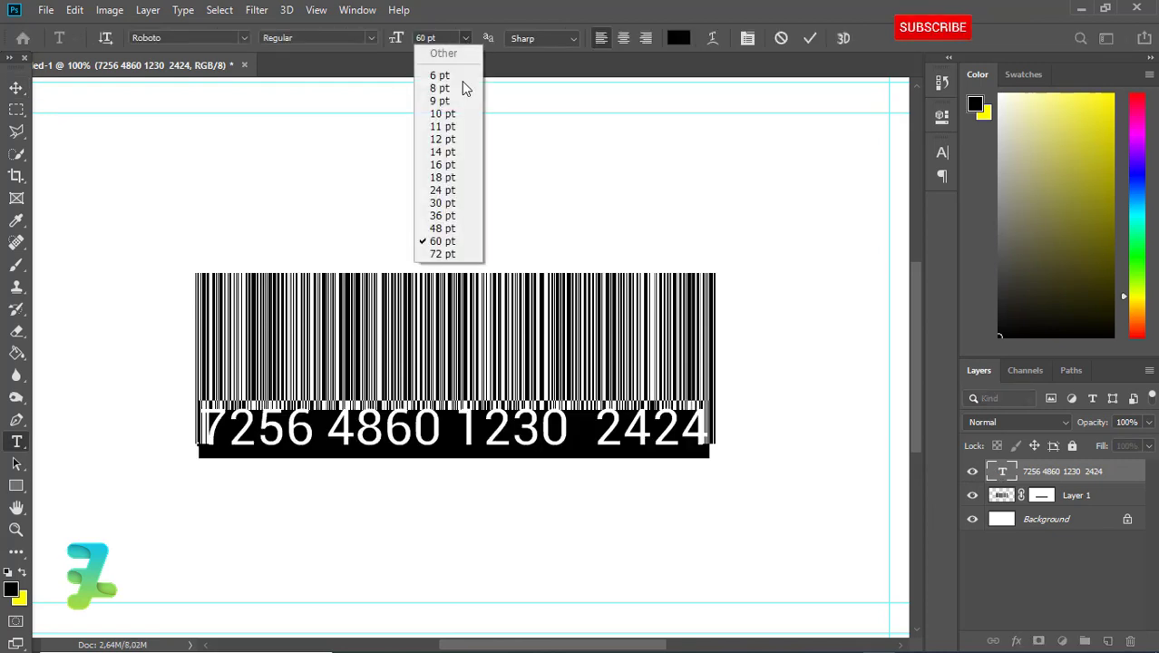
left_click(444, 228)
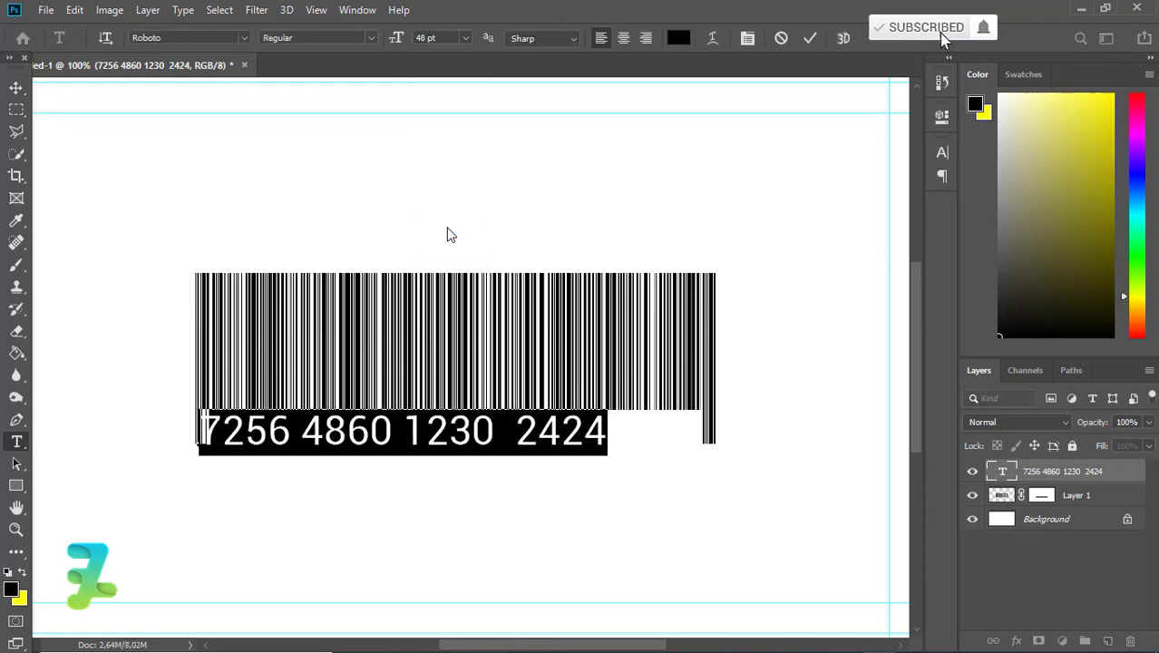
left_click(16, 88)
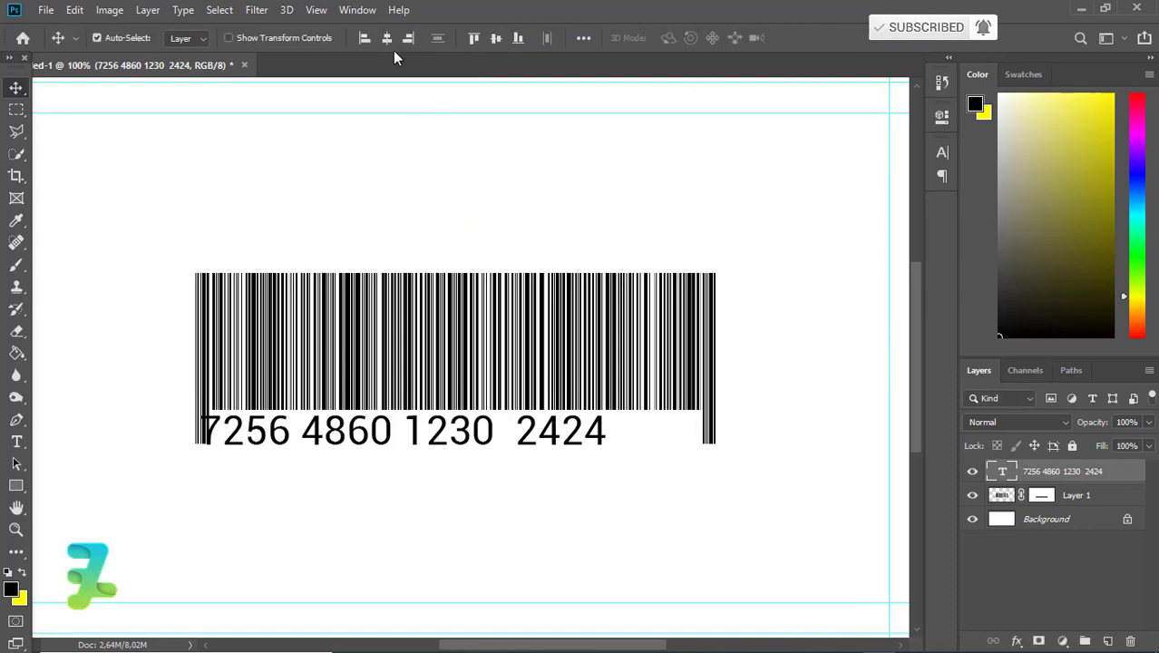
left_click(388, 37)
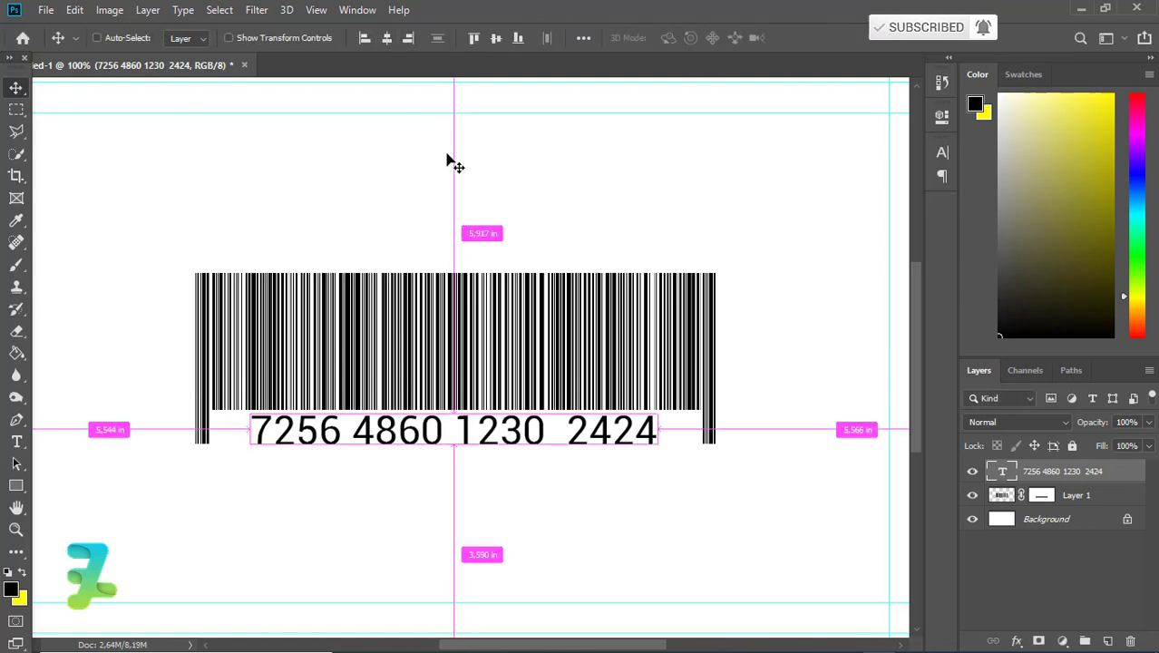
key("ctrl+d")
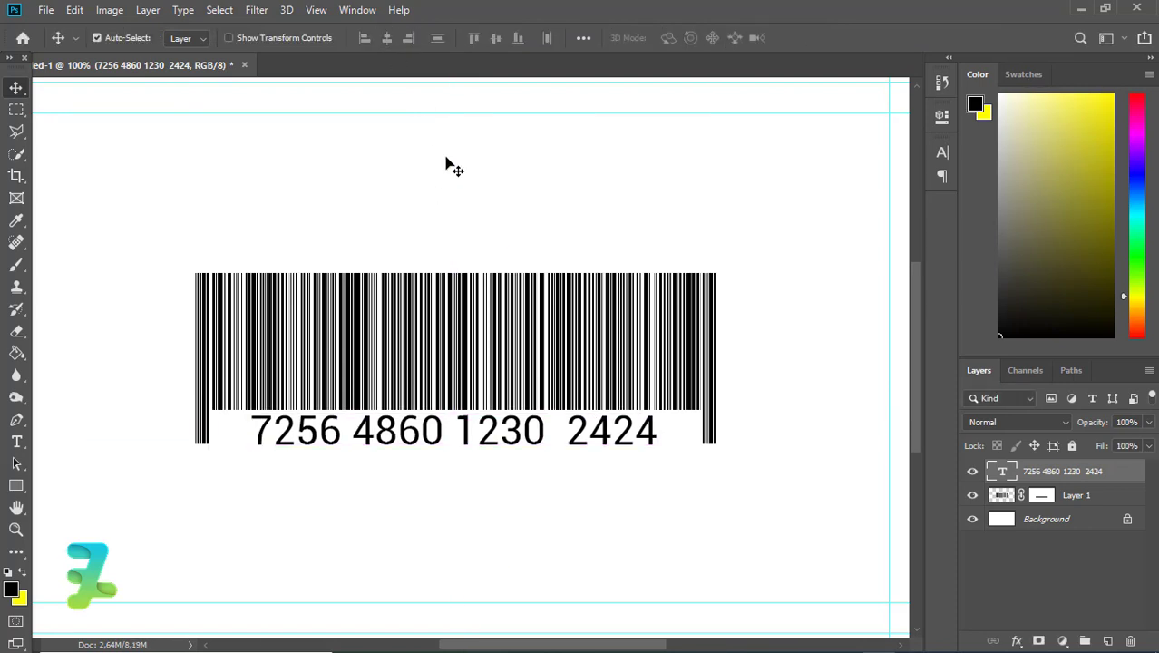
Add a separate text "5" just outside the barcode's left edge and align it with the number text's baseline.
left_click(15, 443)
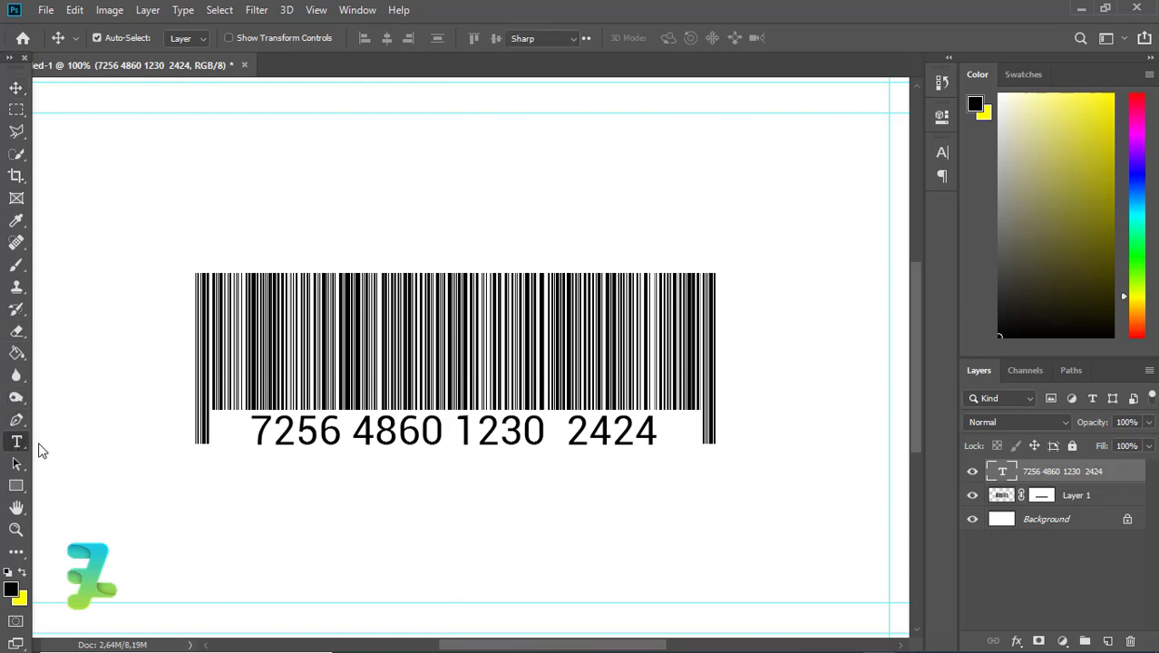
left_click(190, 461)
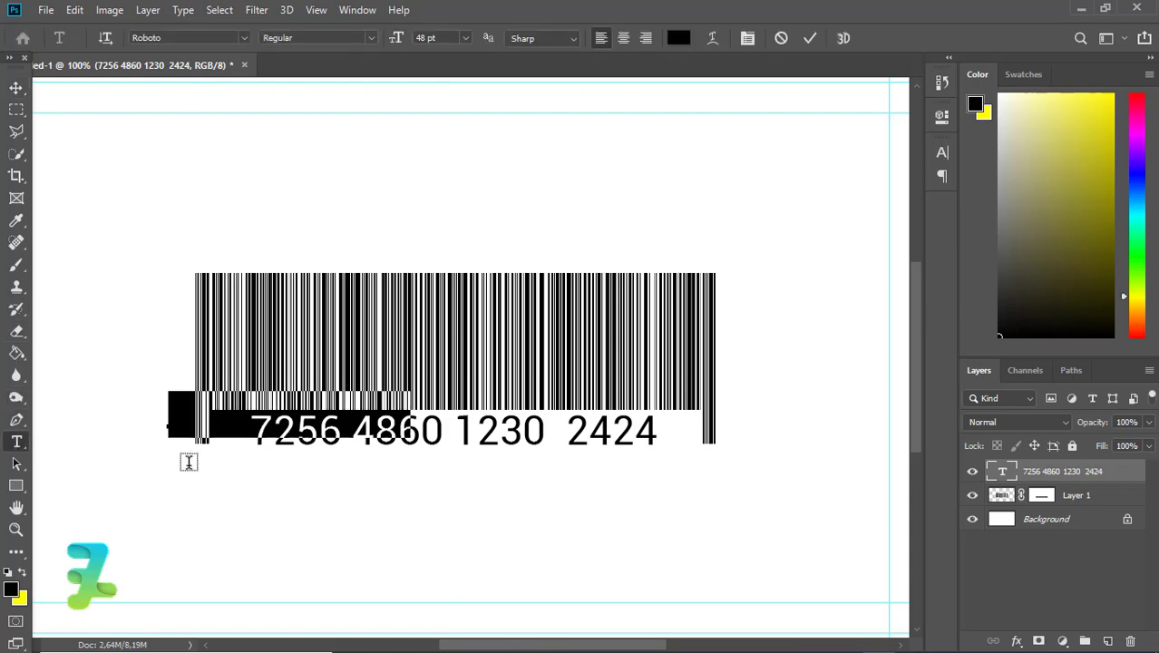
type("5")
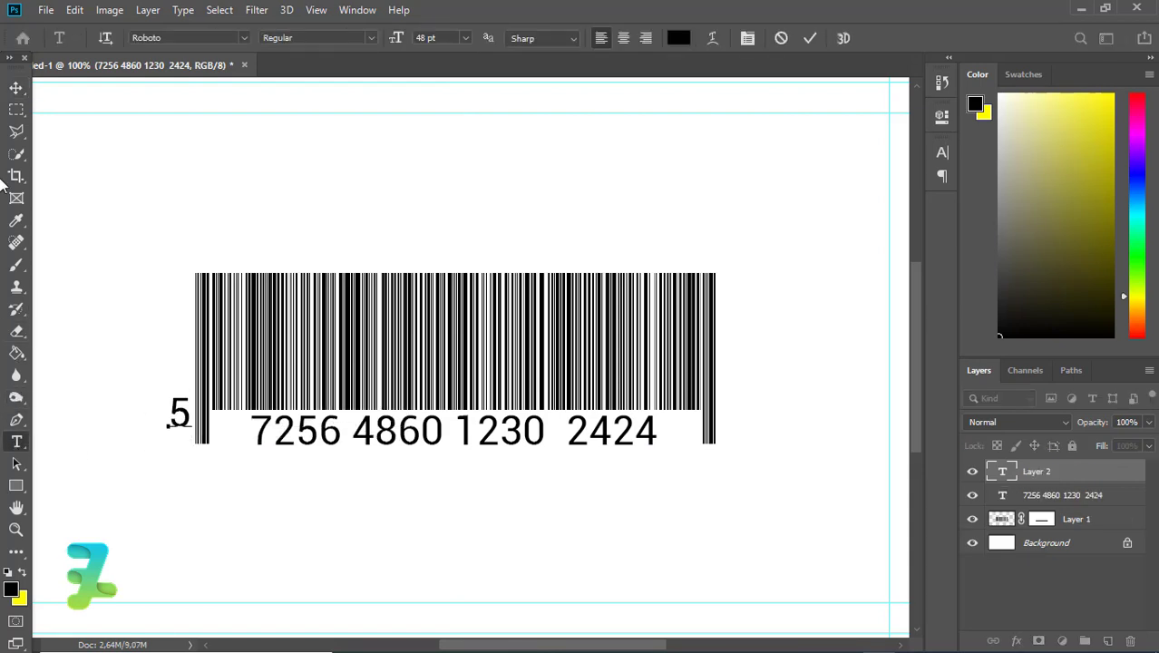
left_click(16, 88)
left_click_drag(199, 423, 181, 438)
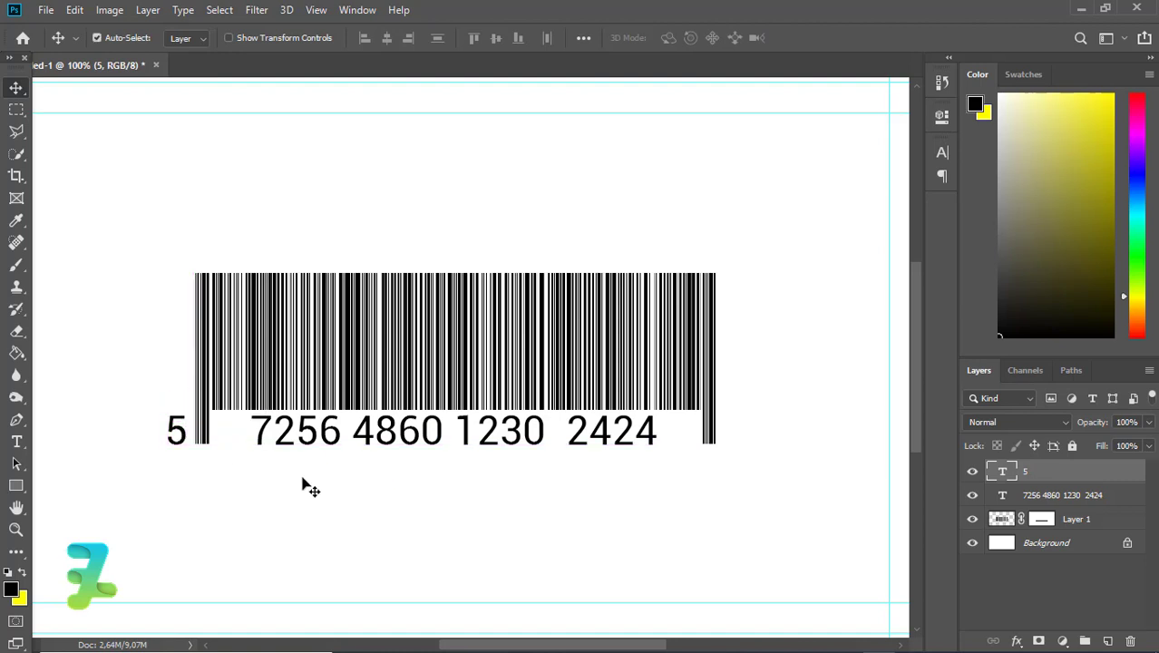
Duplicate the "5" to the opposite side of the barcode and change the copy's text to "6".
left_click_drag(233, 468, 740, 467)
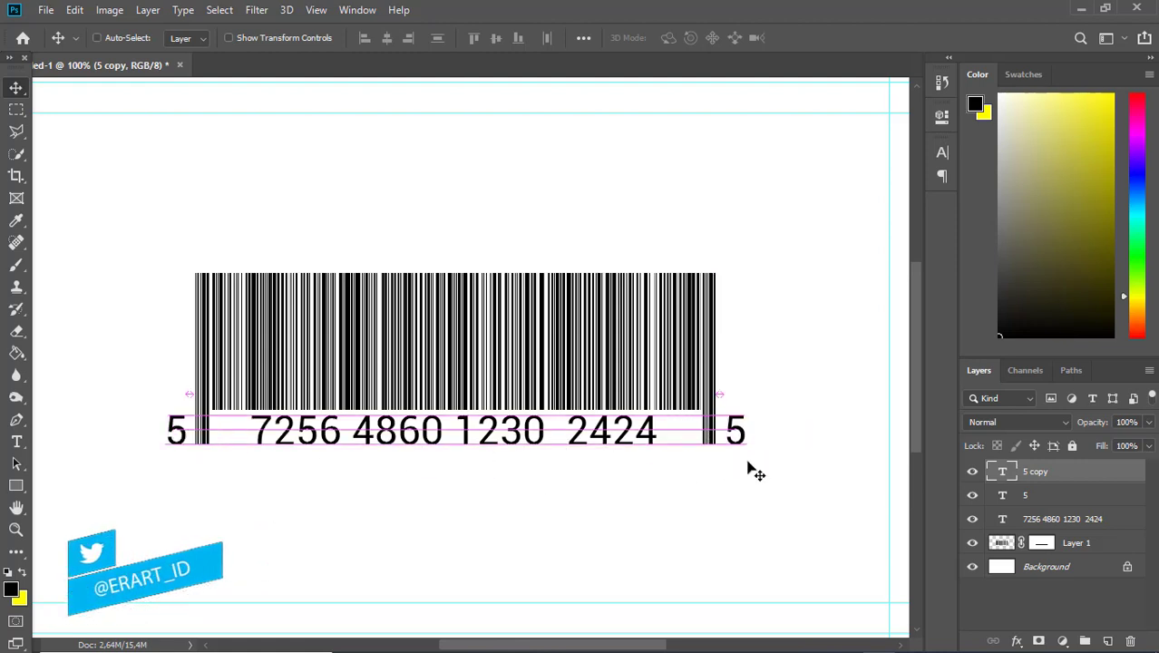
double_click(1000, 474)
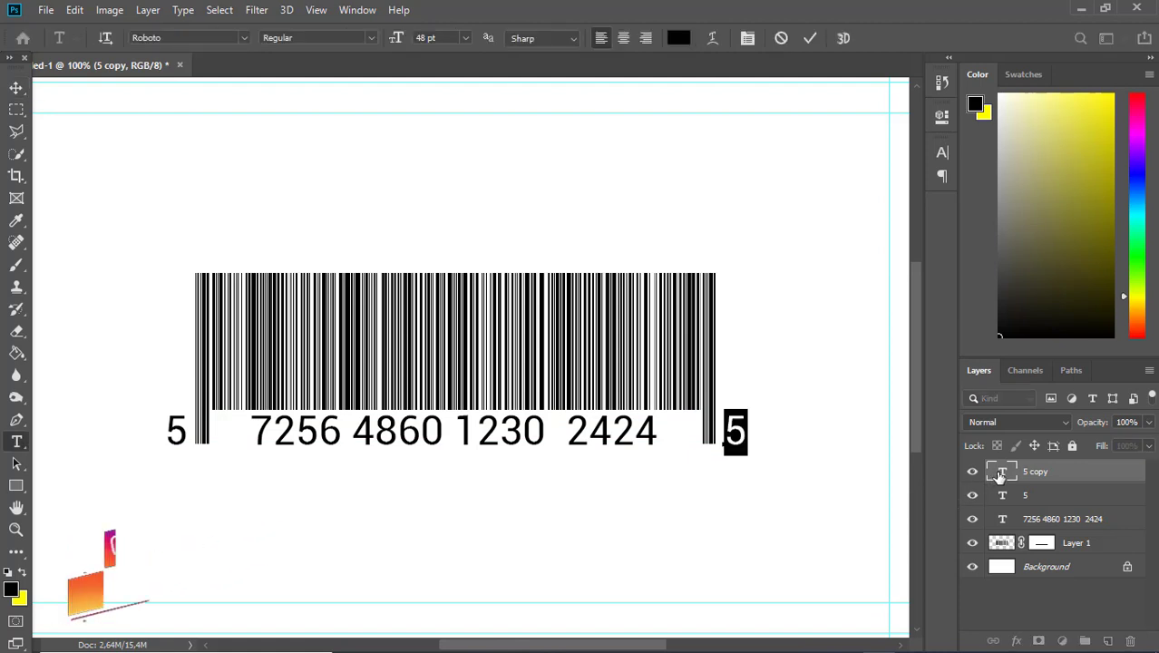
type("6")
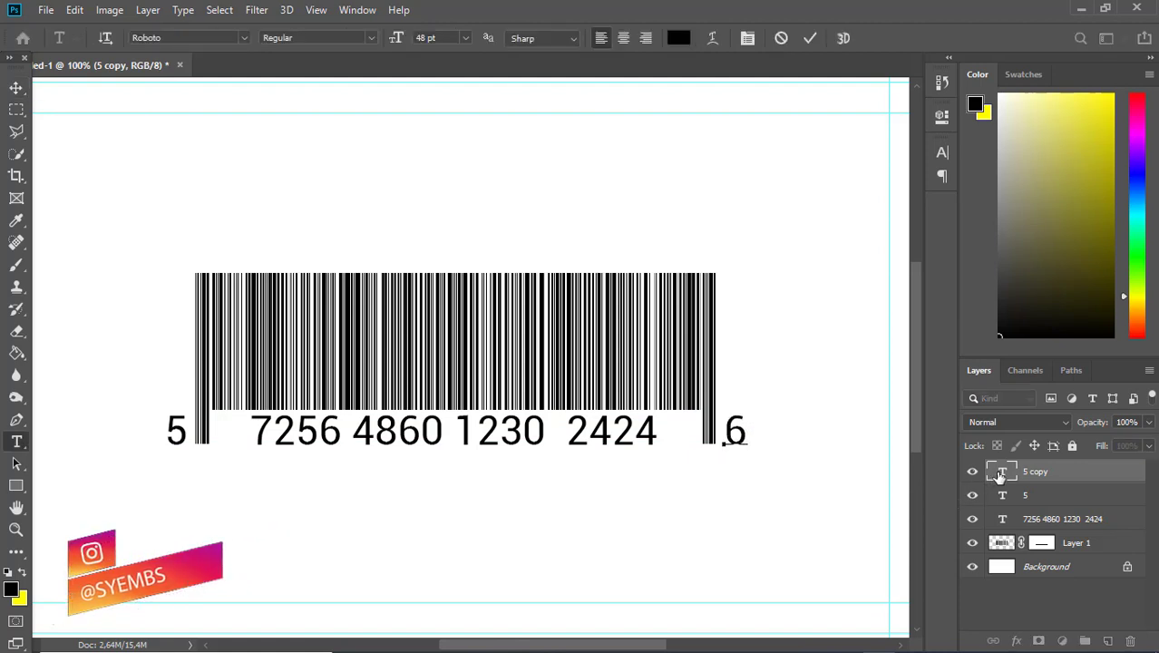
left_click(18, 91)
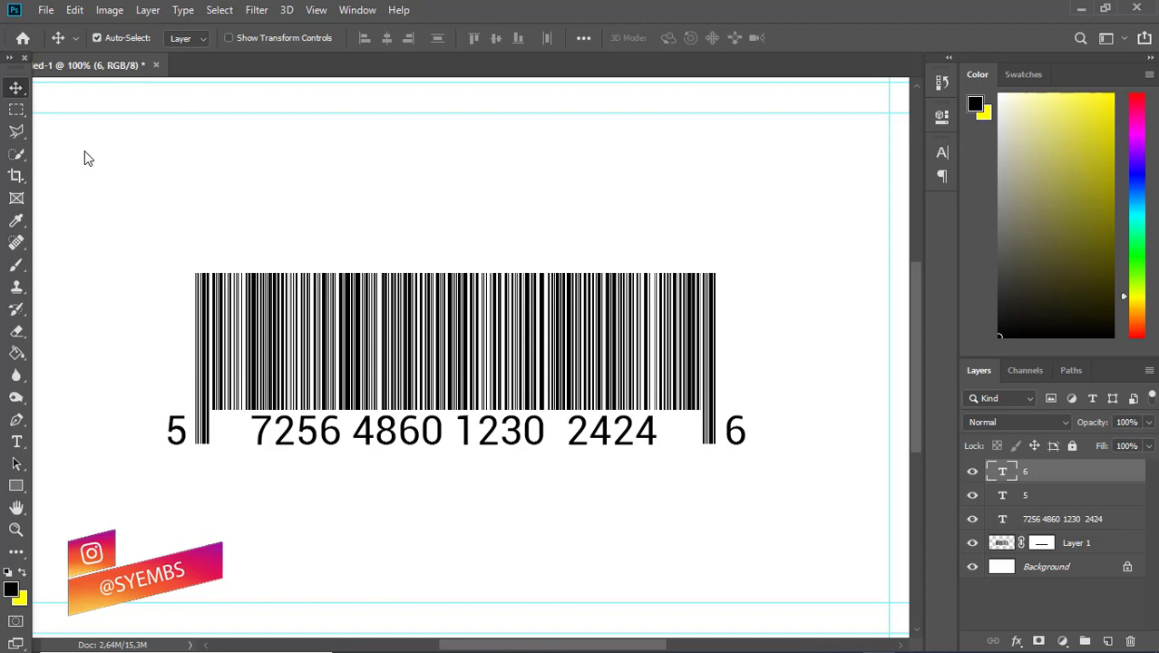
Hide the Background layer, load Layer 1's outline as a selection, and narrow it to the black bars with a Color Range sample.
left_click(973, 567)
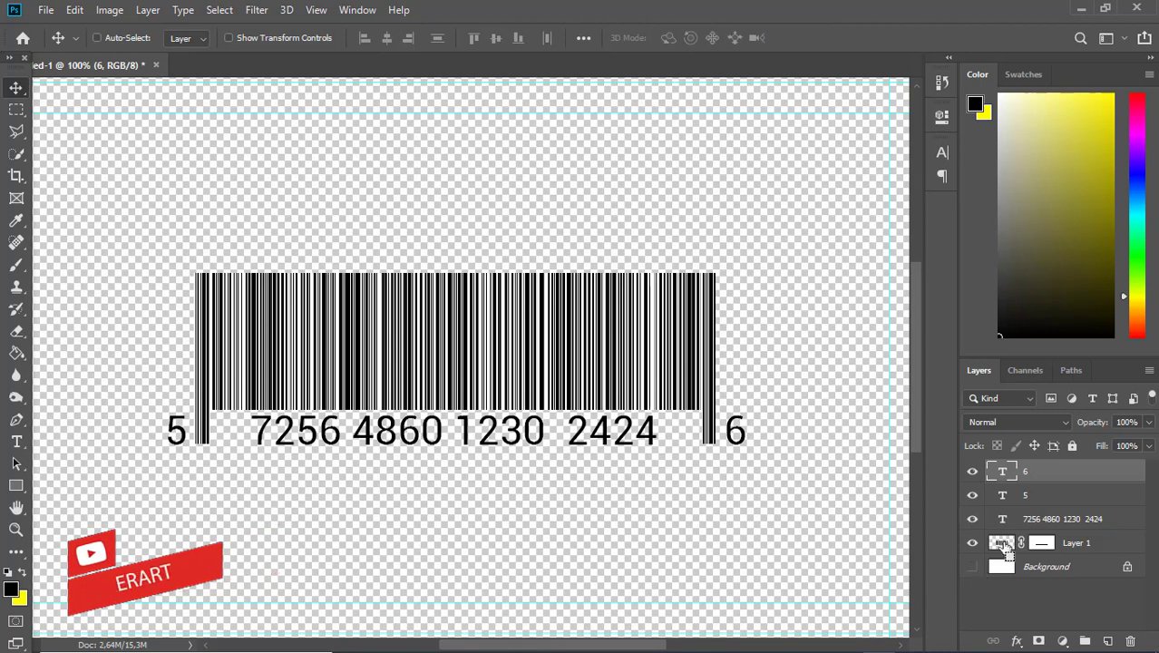
left_click(1002, 544, "ctrl")
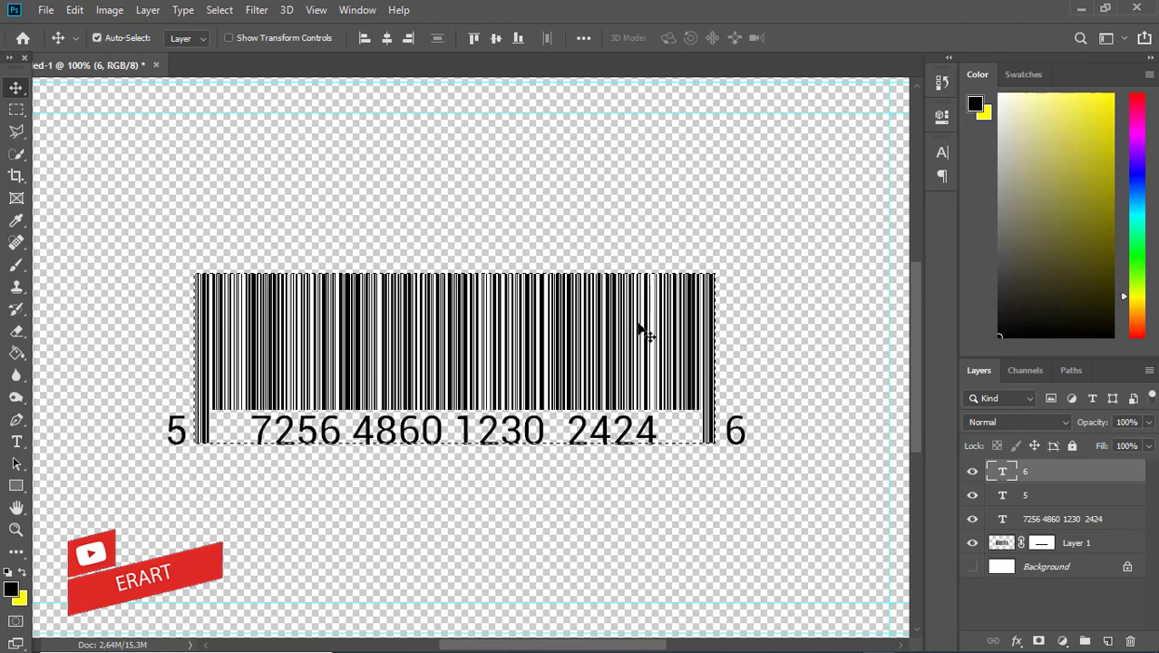
key("ctrl+plus")
key("ctrl+plus")
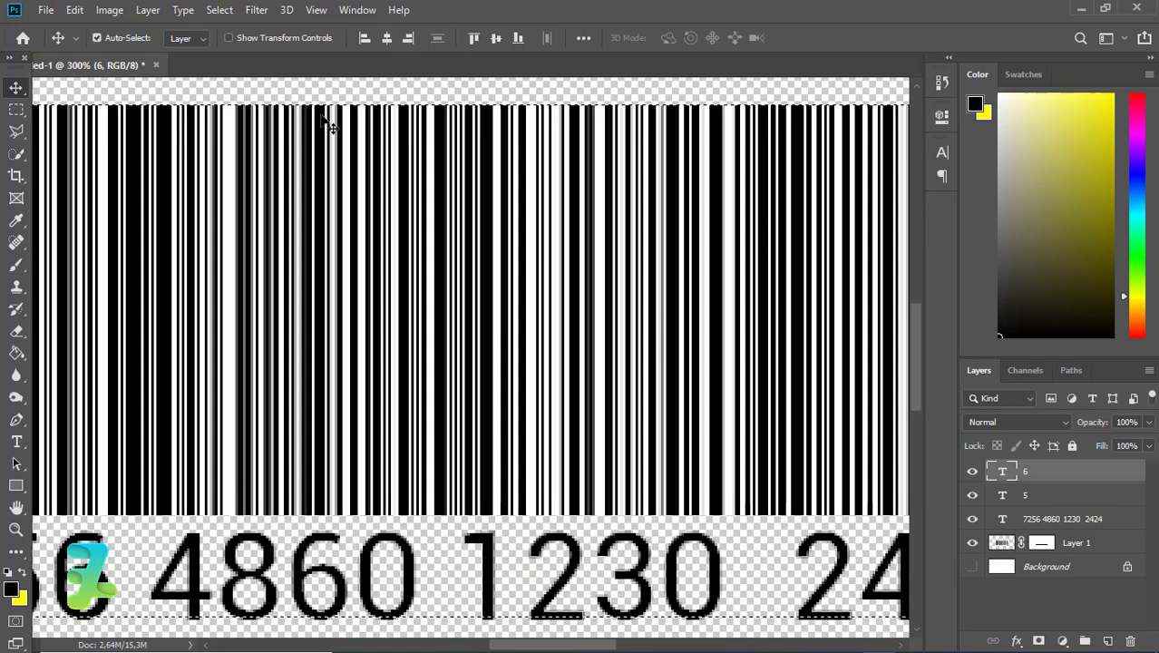
left_click(222, 10)
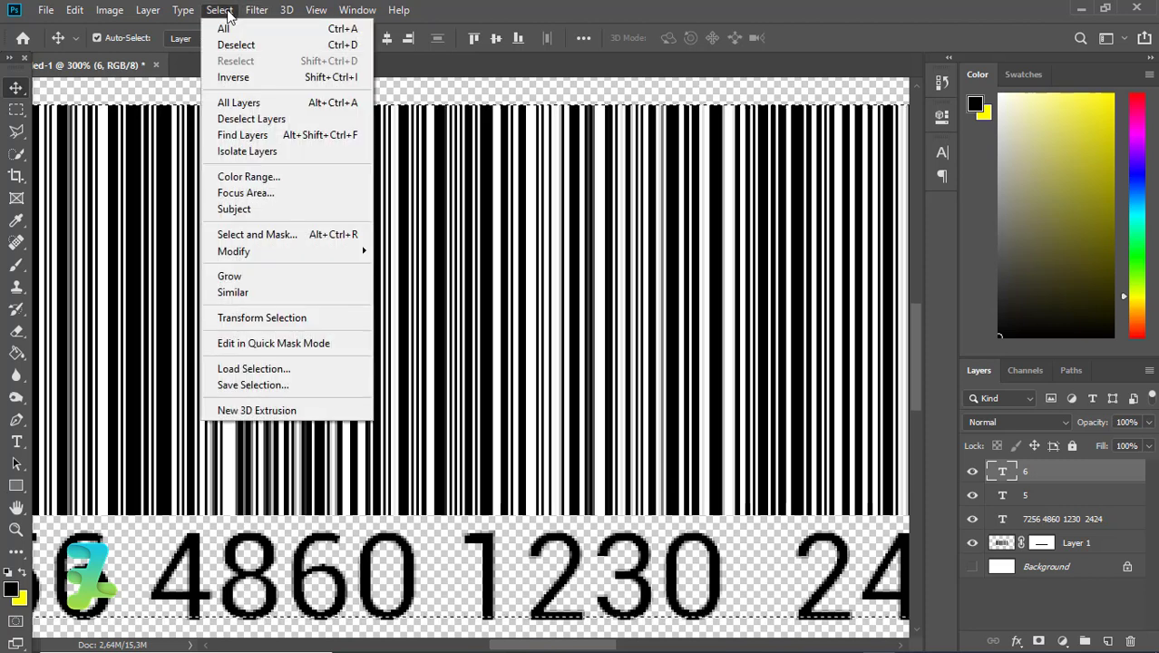
left_click(254, 177)
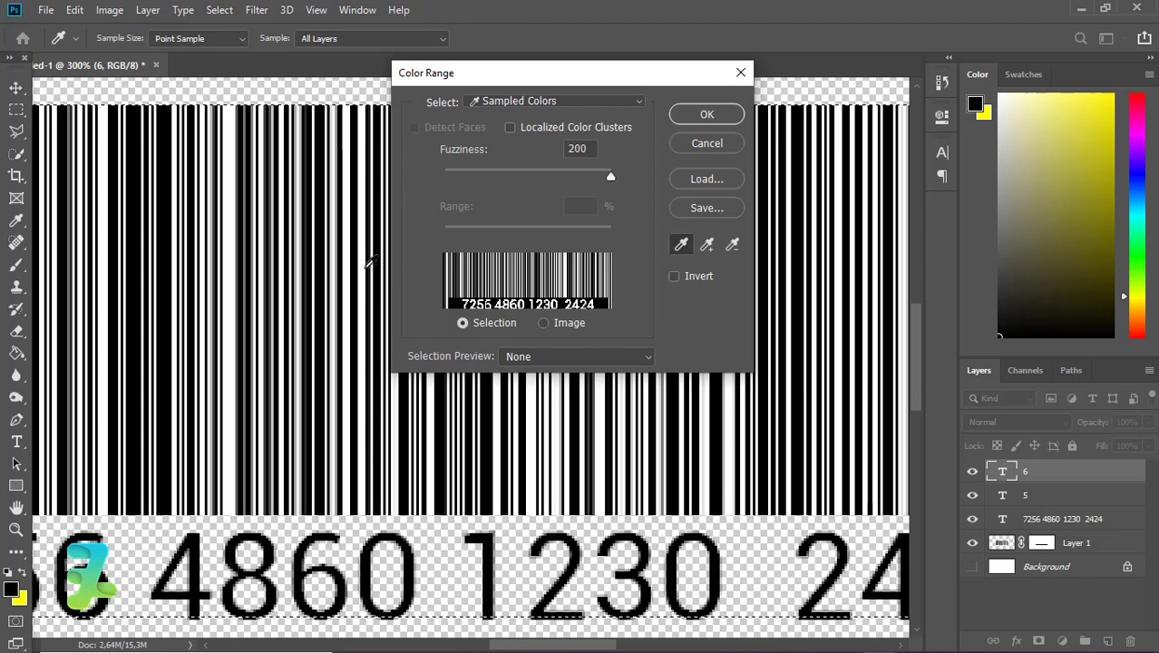
left_click(322, 271)
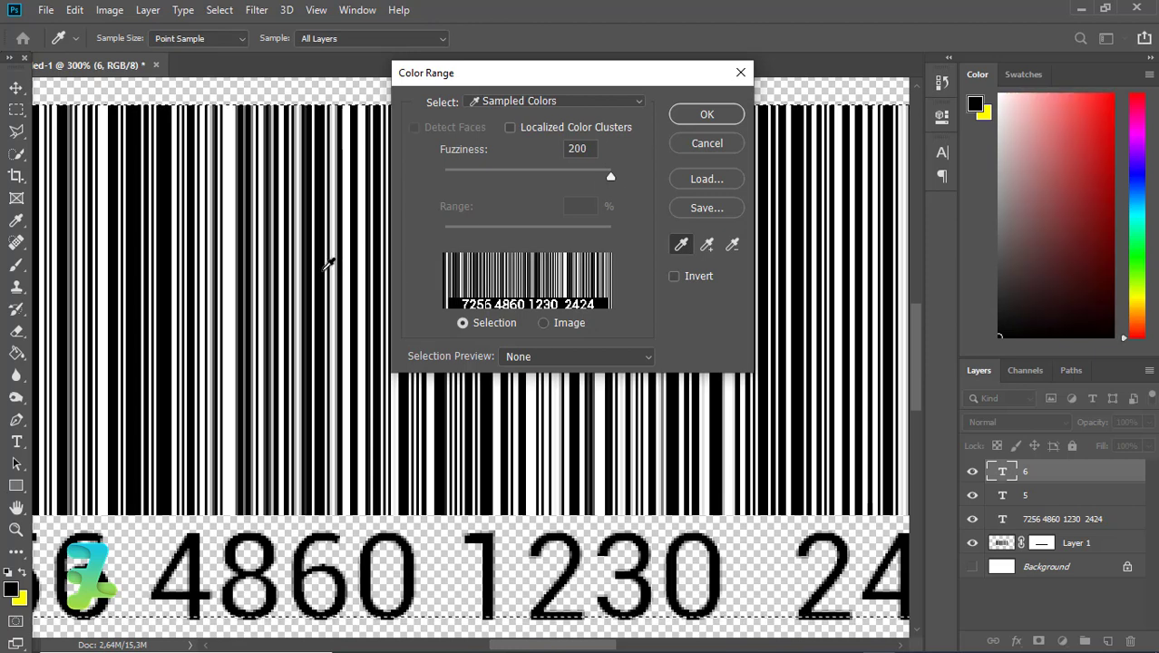
left_click(707, 113)
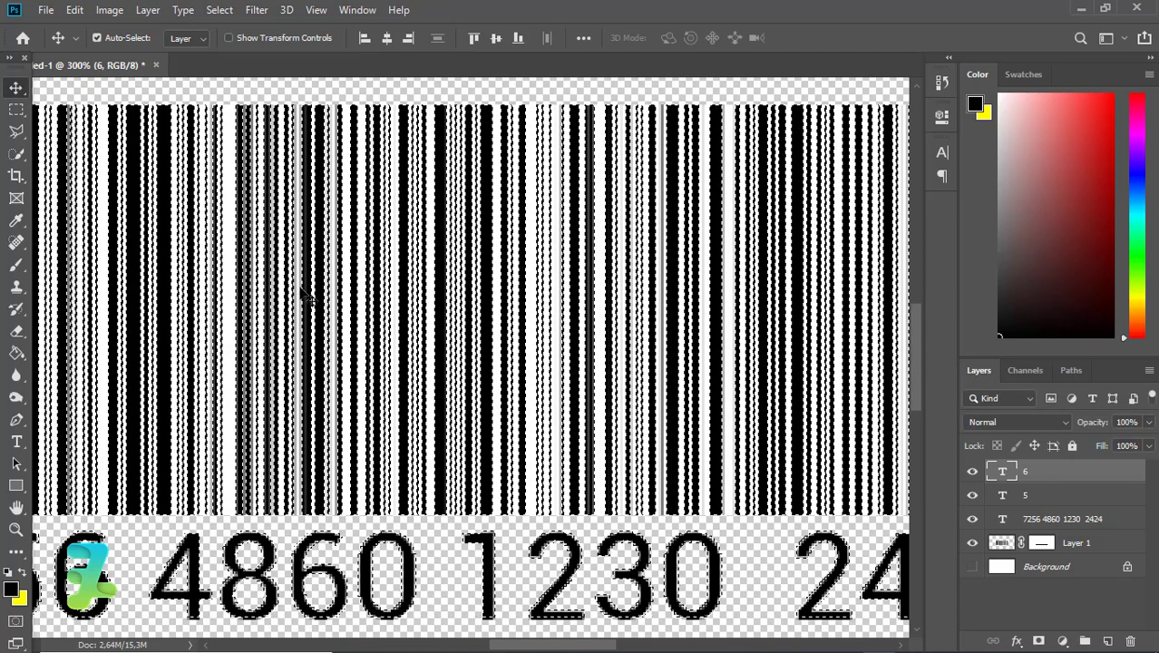
Make the masked barcode layer, Layer 1, active and hide the three number text layers.
left_click(997, 543)
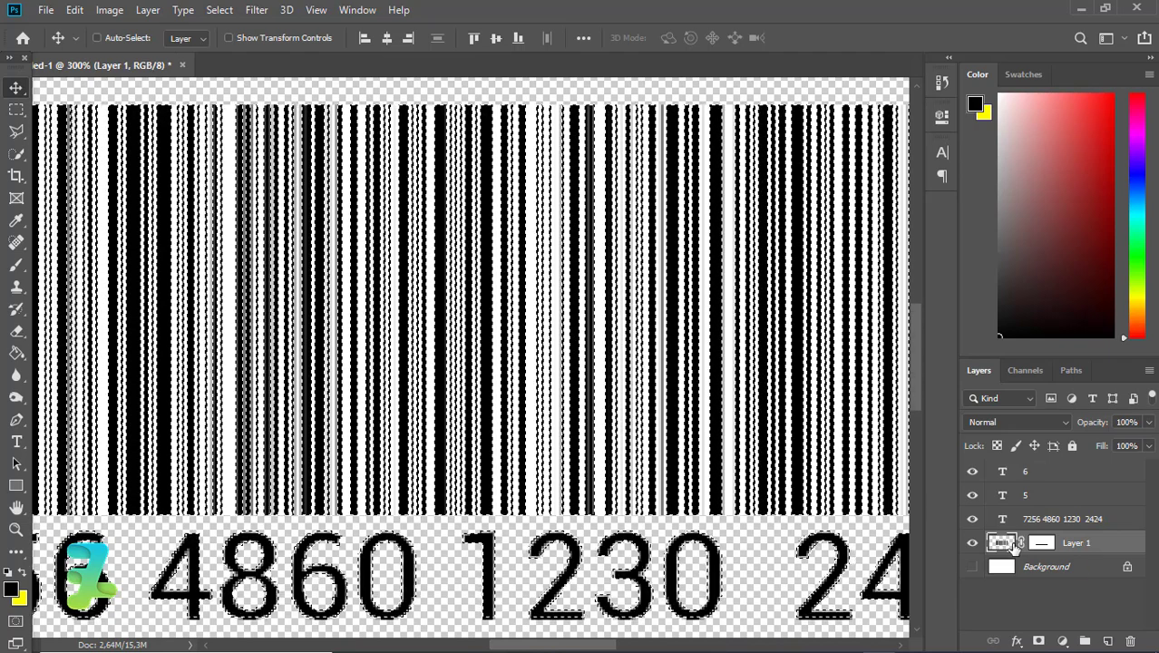
key("ctrl+minus")
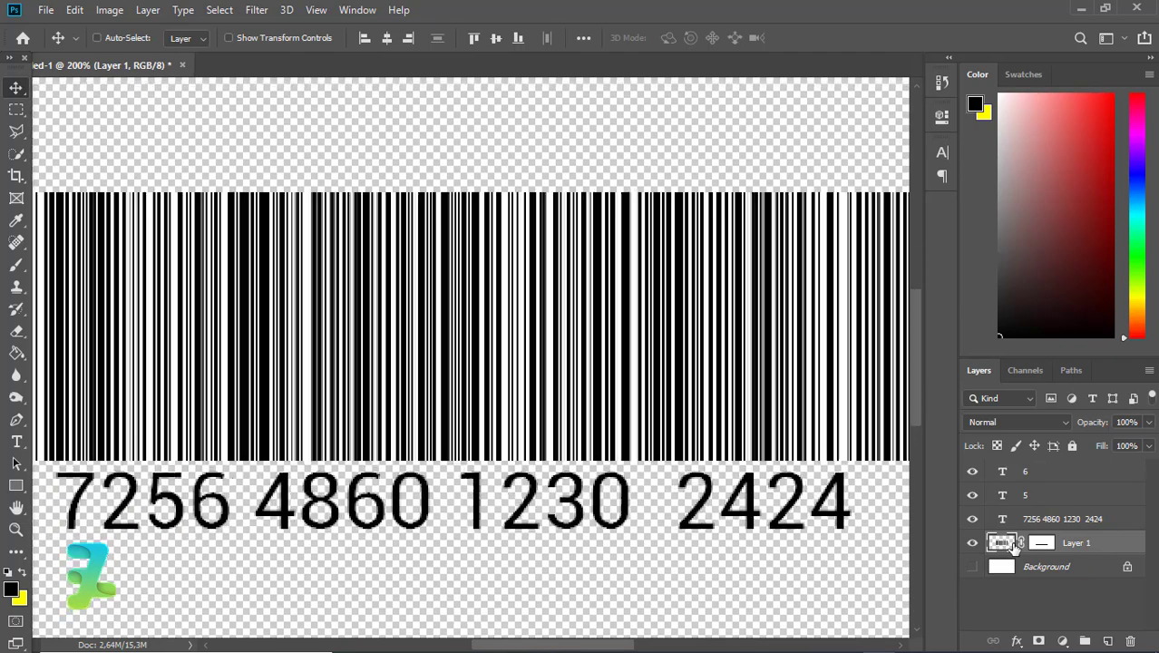
key("ctrl+minus")
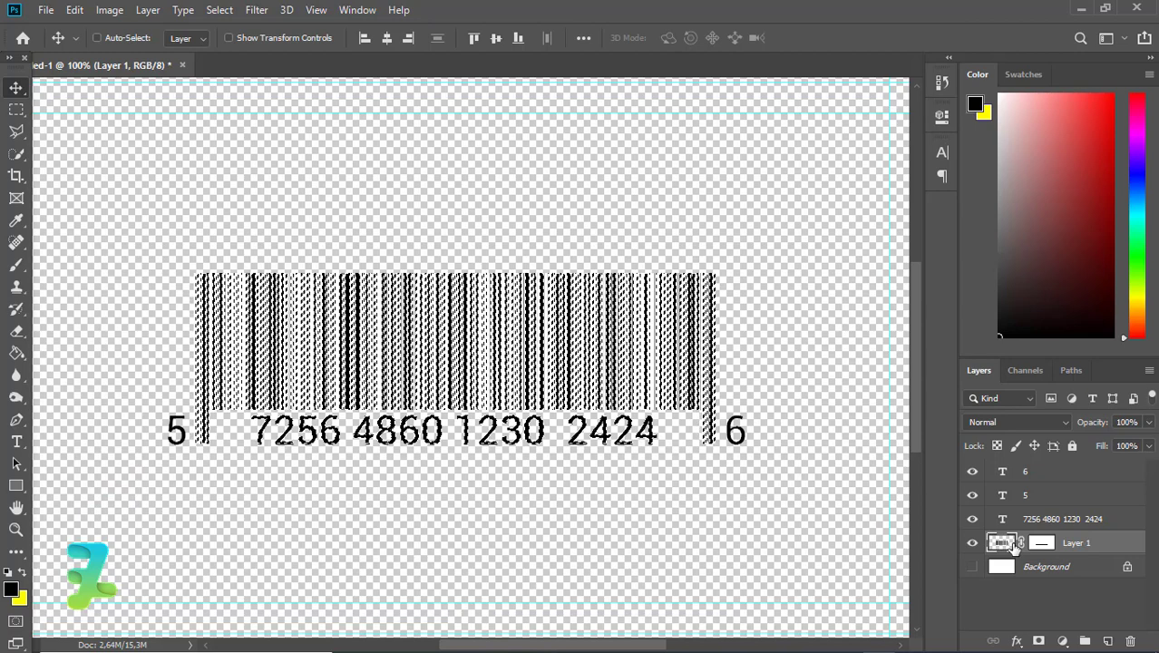
key("ctrl+plus")
key("ctrl+minus")
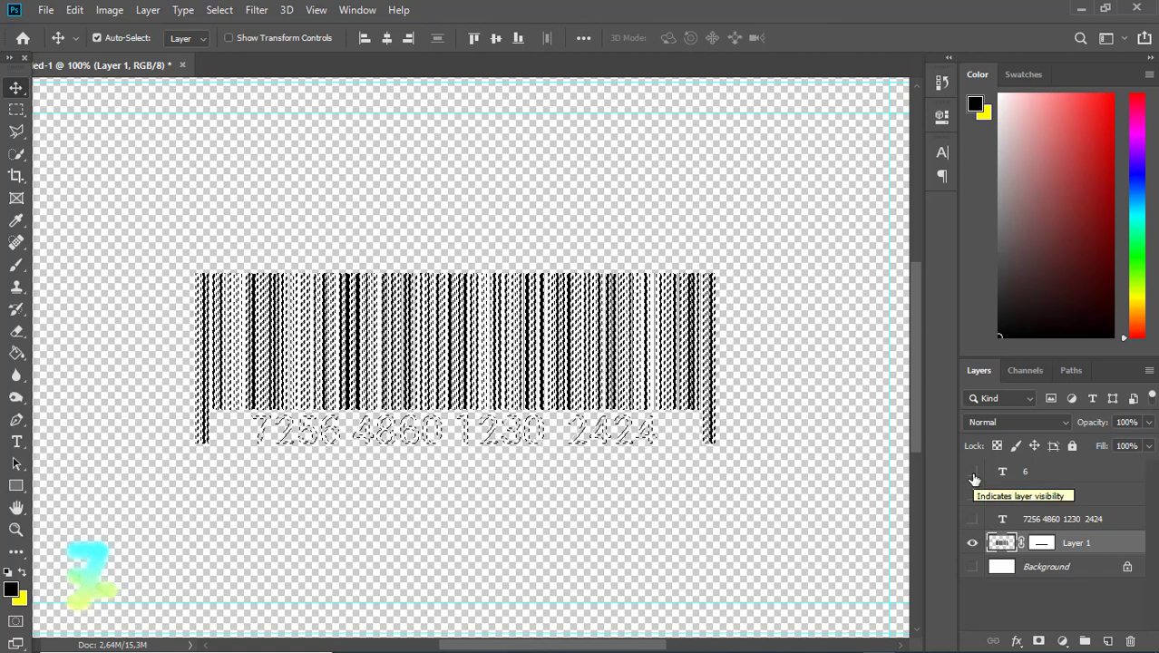
Subtract the number outlines beneath the bars from the selection with the Rectangular Marquee.
left_click(18, 110)
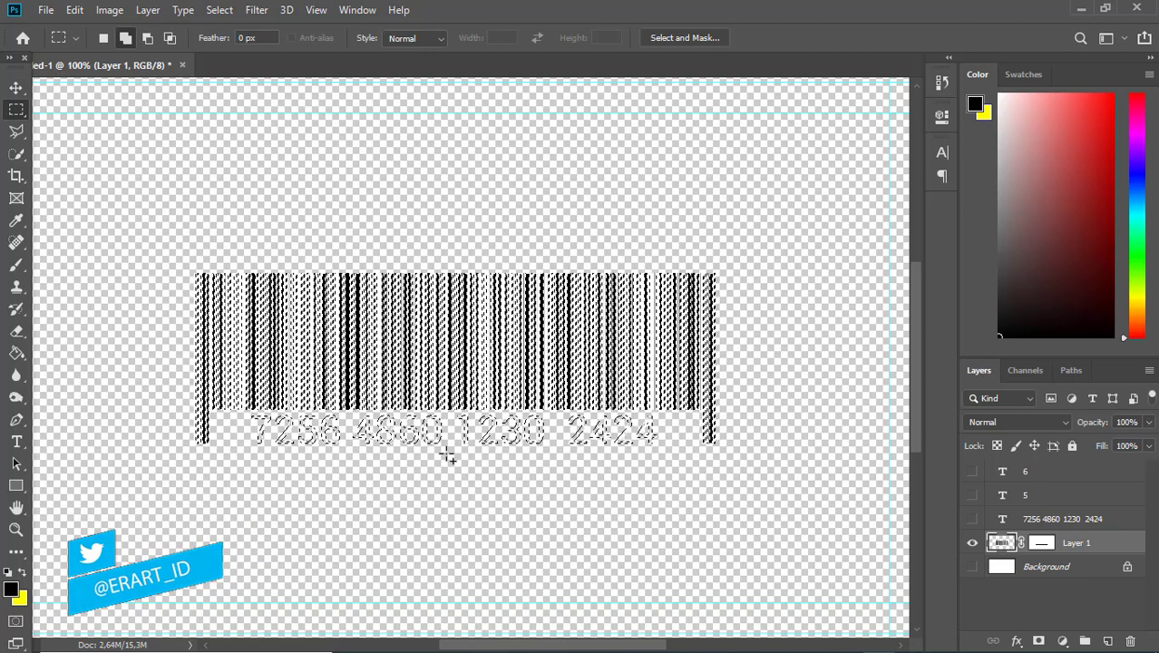
left_click_drag(258, 422, 243, 412)
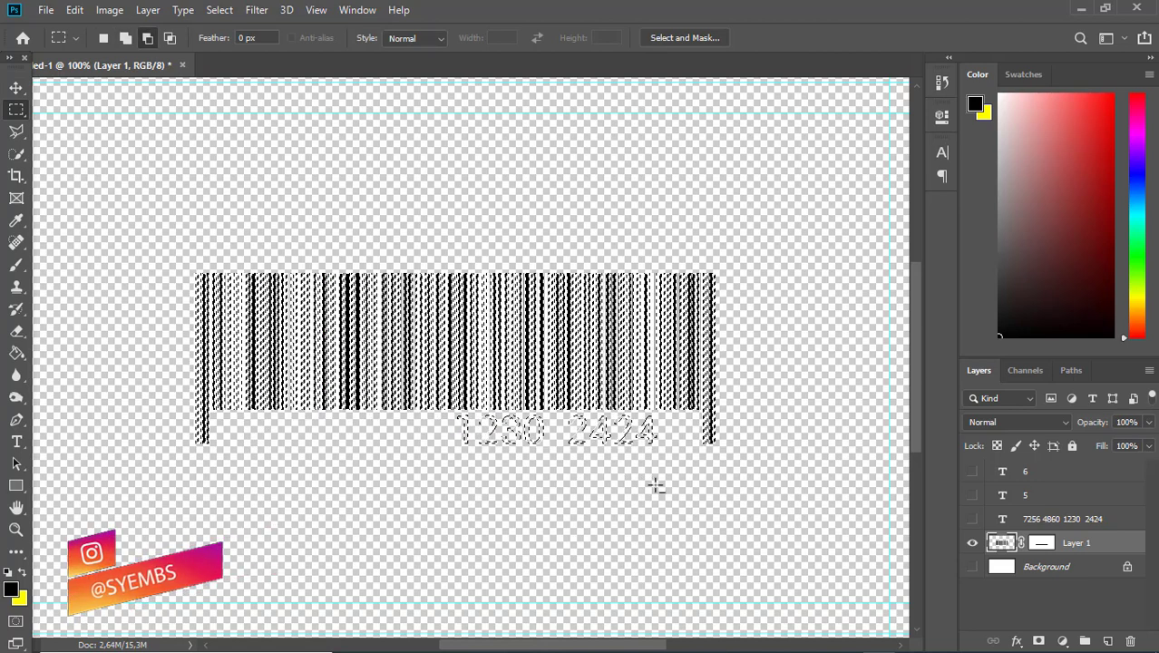
left_click_drag(493, 447, 450, 415)
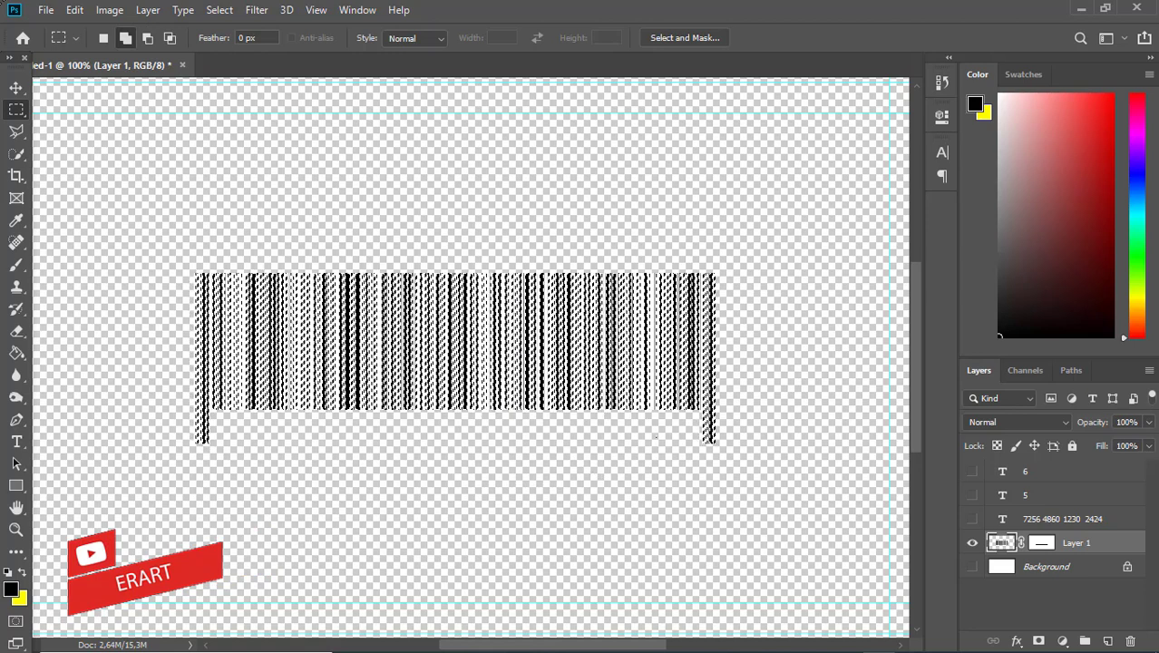
Copy the selected black bars onto a new layer, hide Layer 1, and show the three number text layers again.
left_click(15, 88)
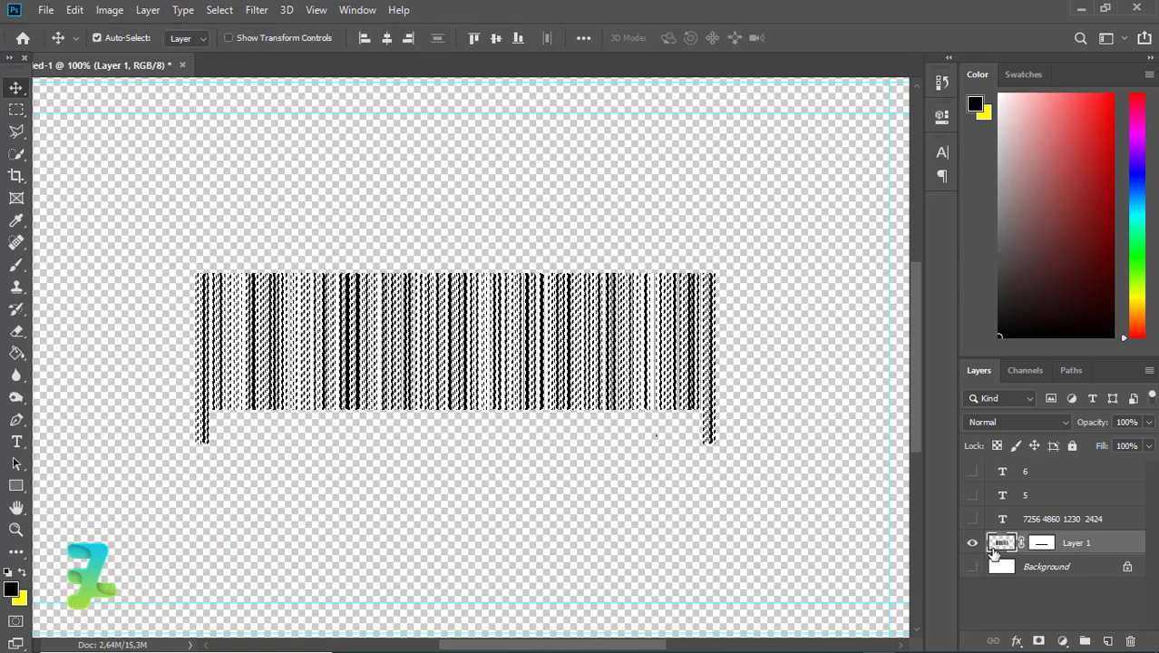
key("ctrl+shift+alt+e")
left_click(975, 569)
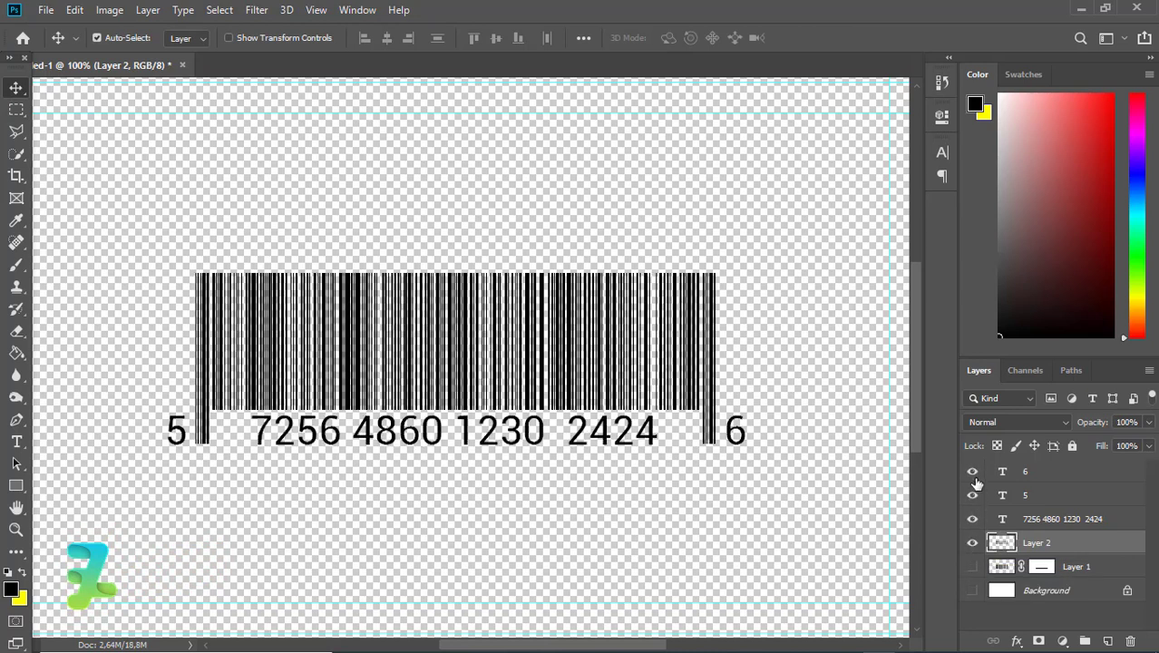
Add a yellow Solid Color fill layer, #ffe400, directly above the Background layer.
left_click(1034, 593)
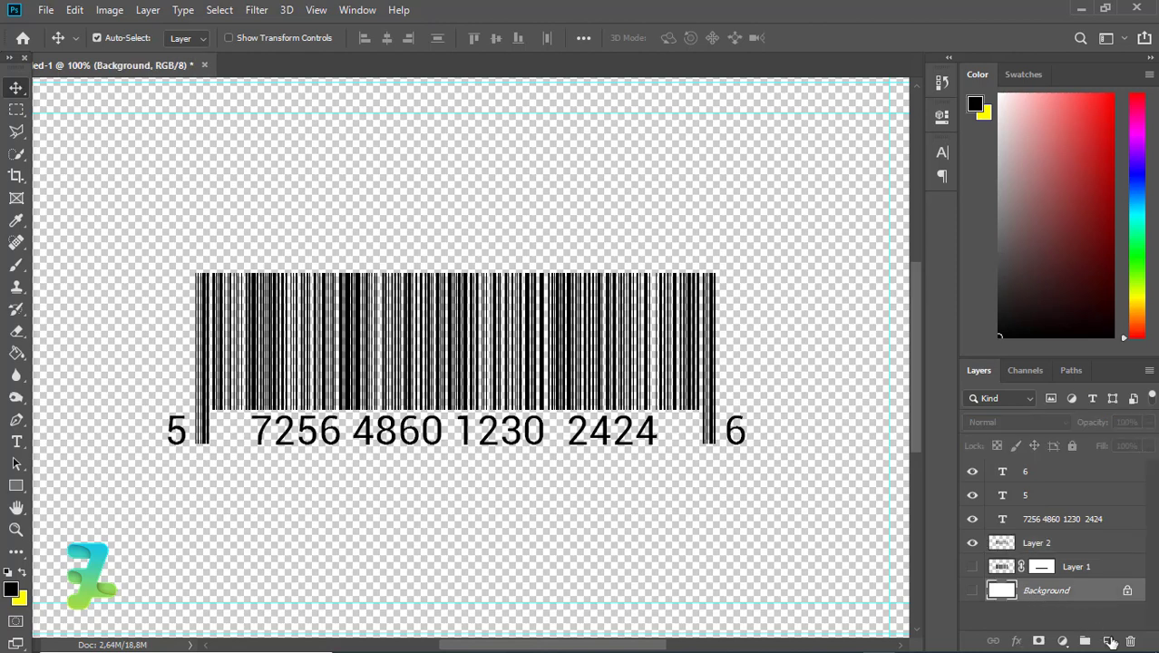
left_click(1107, 641)
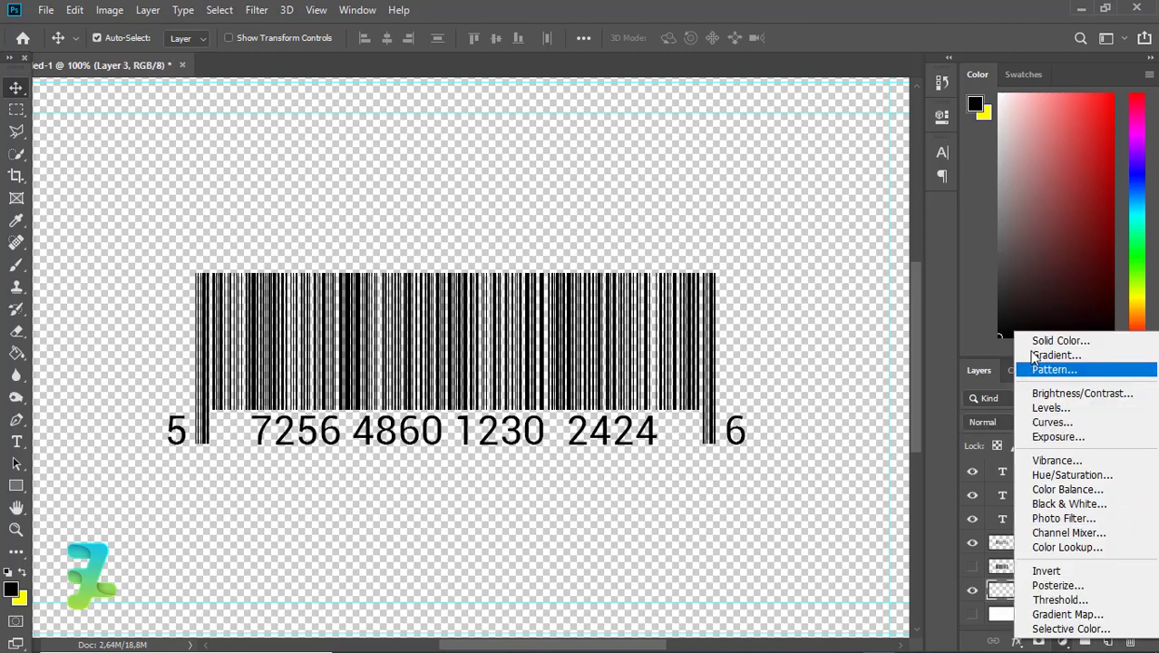
left_click(1038, 340)
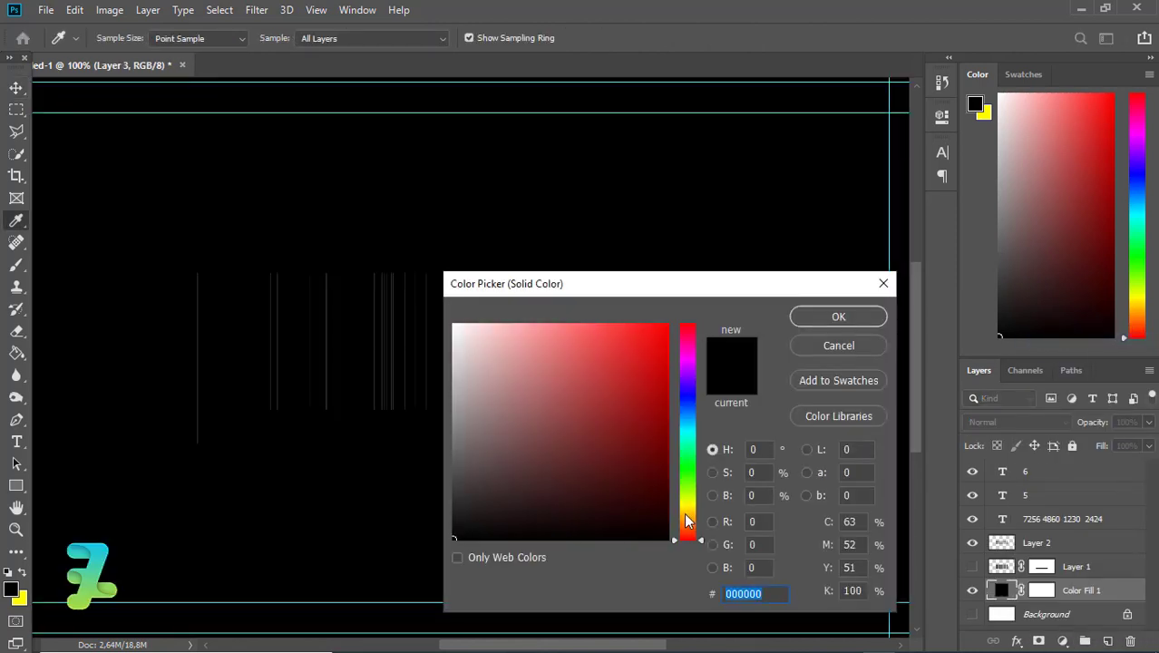
left_click_drag(689, 518, 687, 509)
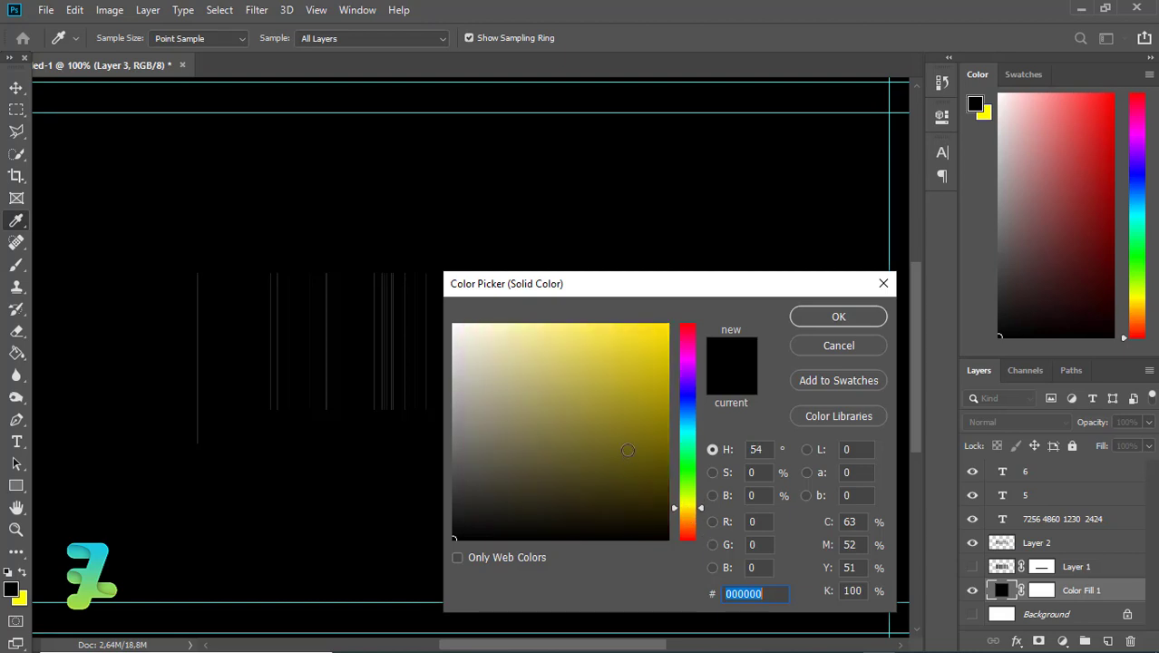
left_click_drag(629, 450, 676, 275)
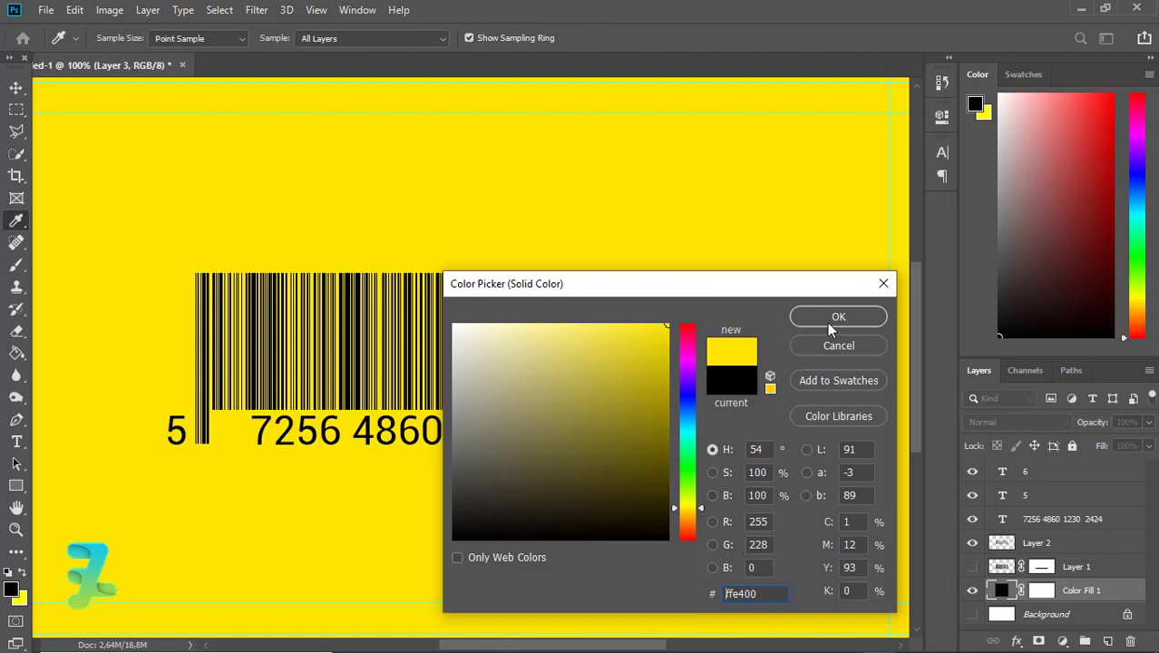
left_click(827, 324)
key("v")
key("ctrl+minus")
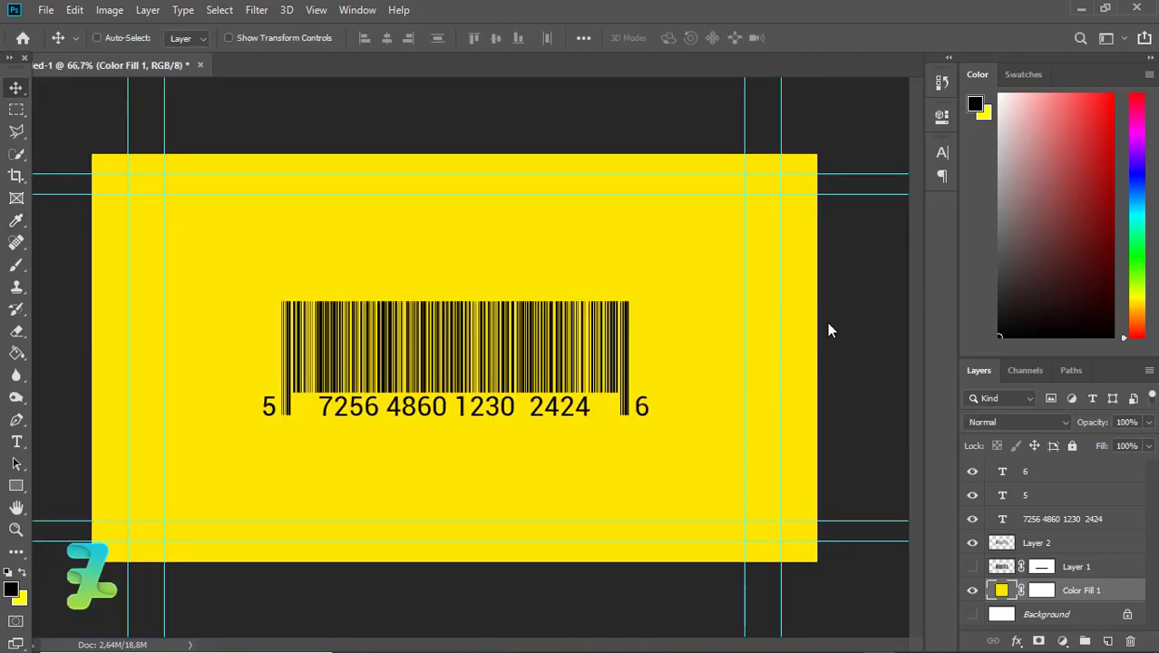
Compare the extracted bars on Layer 2 with the original Layer 1 against the yellow fill by toggling their visibility.
key("ctrl")
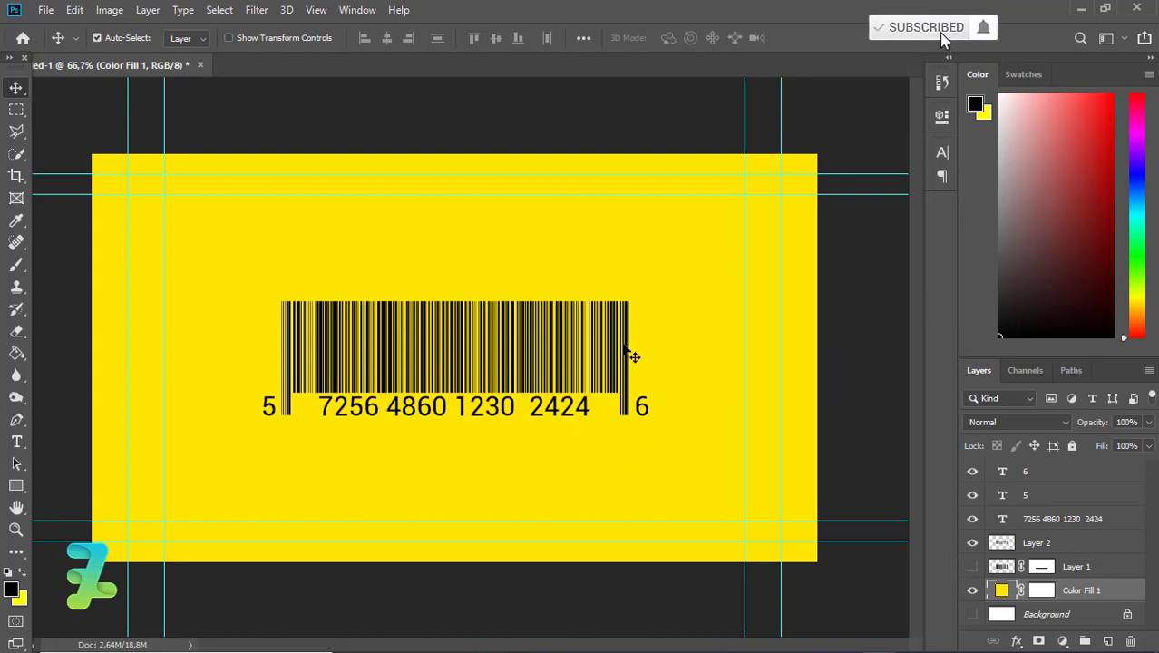
left_click(972, 543)
left_click(972, 565)
left_click(971, 566)
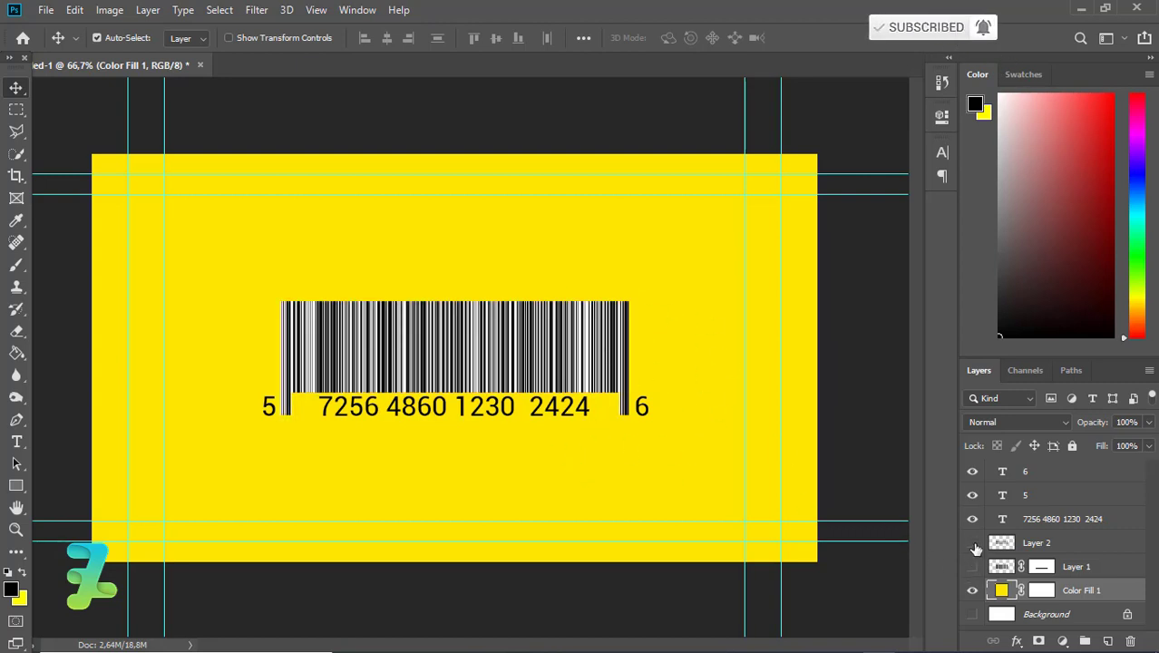
left_click(972, 542)
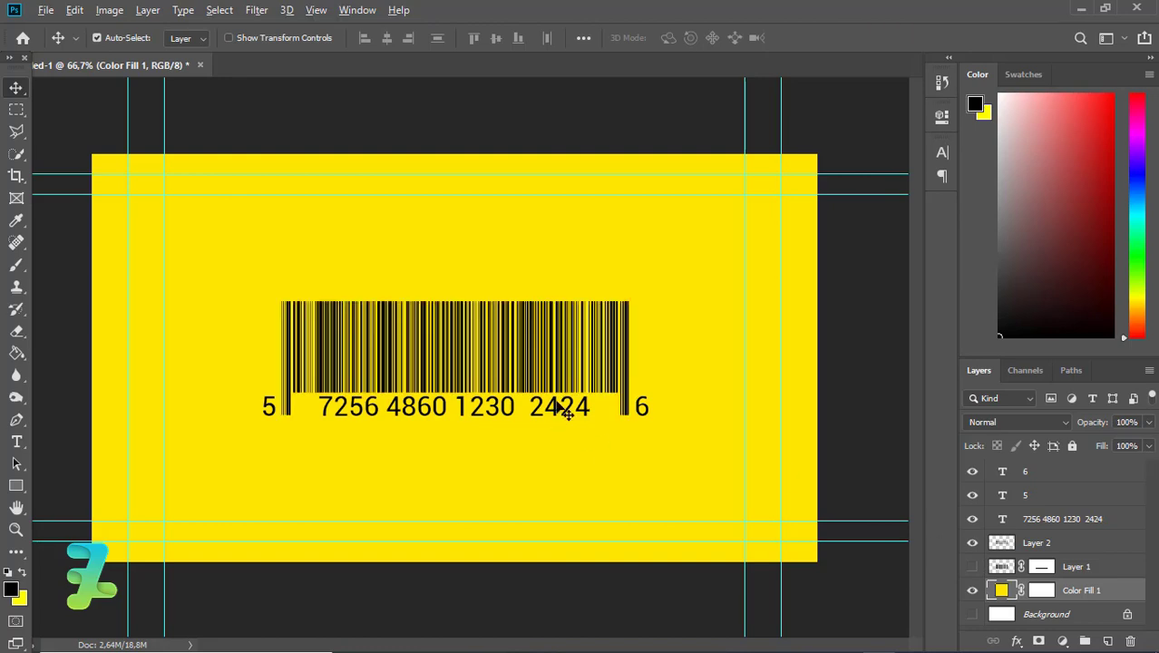